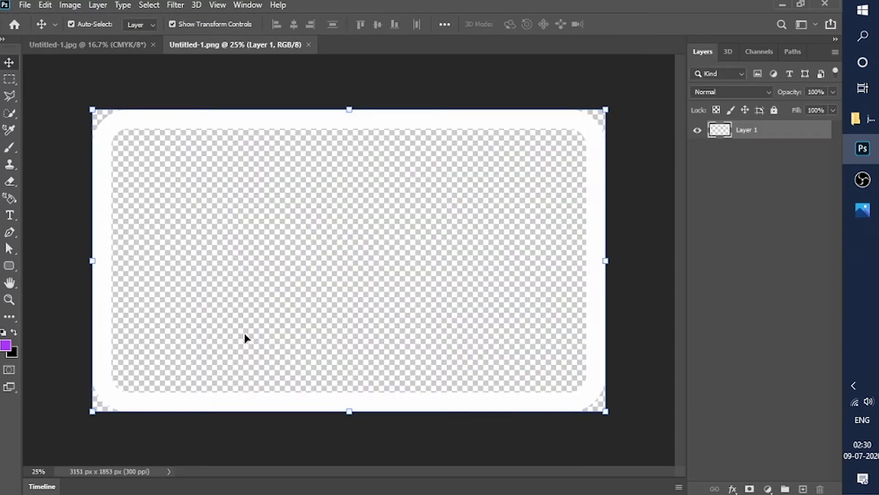
With Auto-Select on, bring the white rounded frame onto the brick-wall image as a new layer.
left_click(71, 24)
left_click(309, 45)
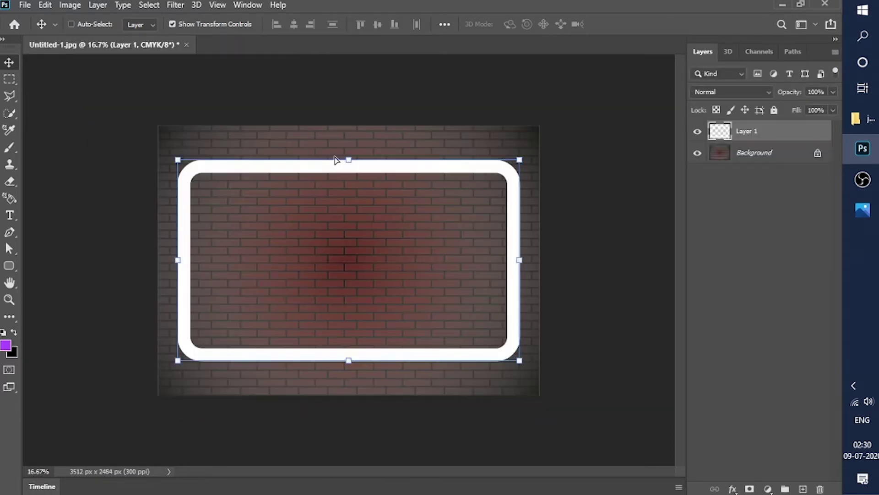
key("ctrl+v")
Duplicate the brick Background, delete the locked original, and scale the frame to about 85%.
right_click(758, 154)
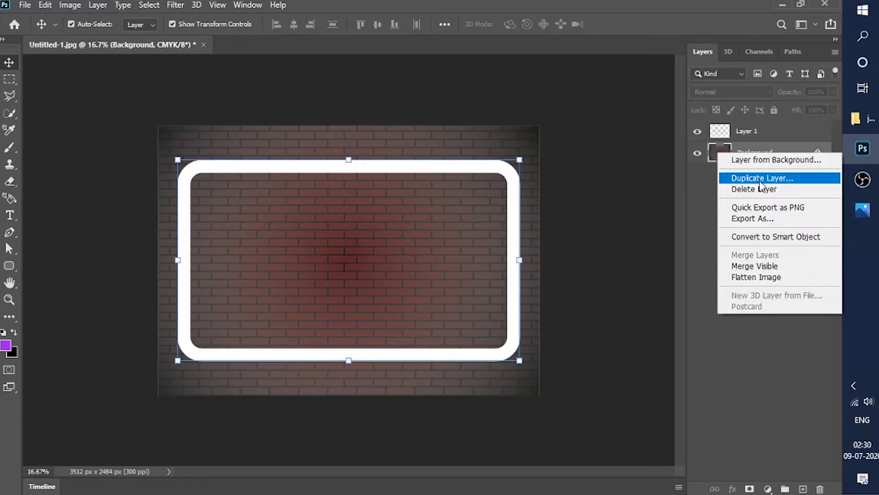
left_click(778, 184)
left_click(461, 160)
left_click(756, 174)
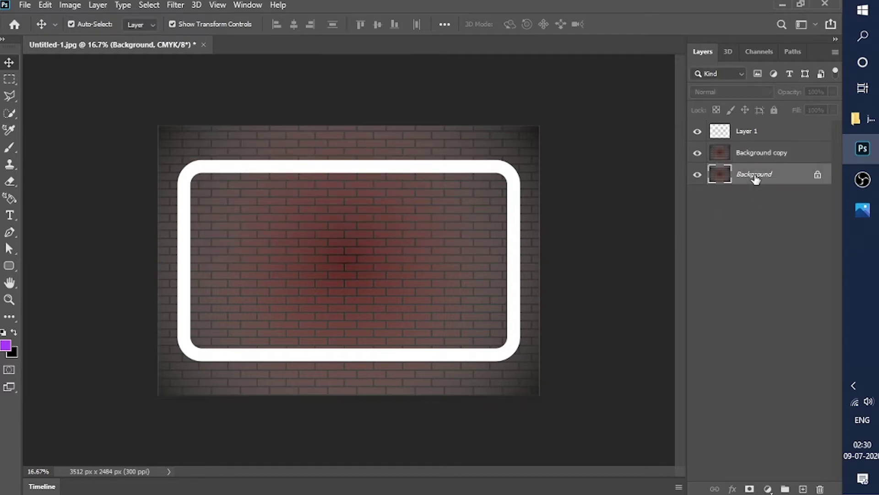
key("Delete")
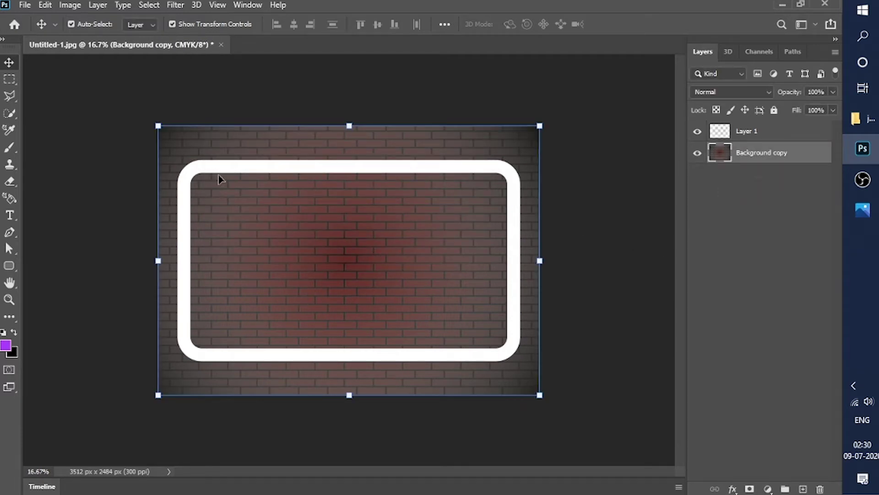
left_click(216, 170)
left_click_drag(177, 159, 225, 186)
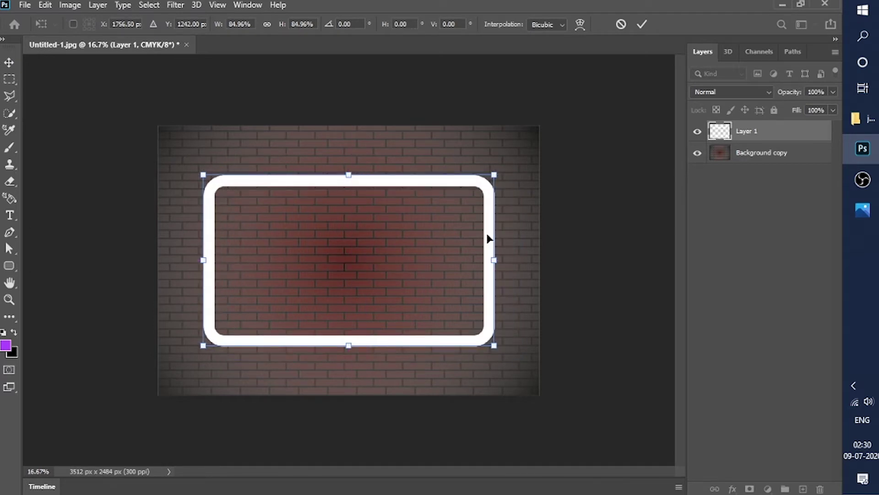
Commit the frame resize and add Bevel & Emboss with Contour, Inner Shadow and Inner Glow.
left_click(642, 24)
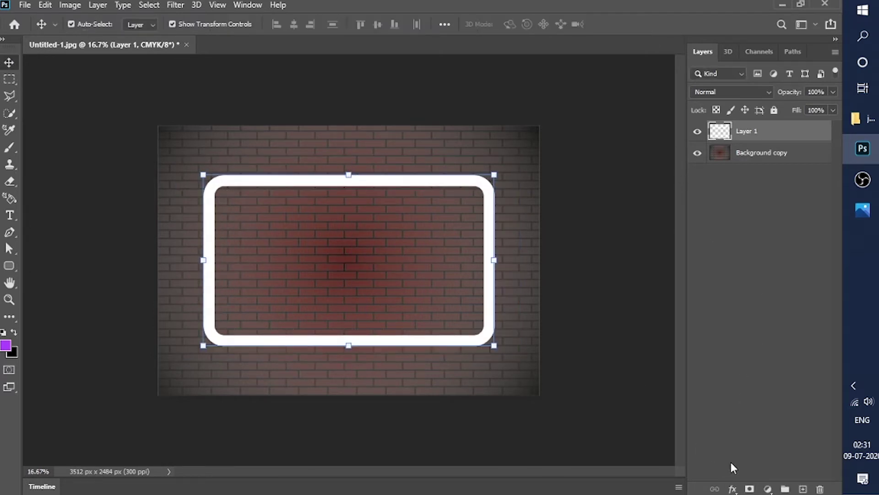
left_click(733, 489)
left_click(755, 380)
left_click(377, 209)
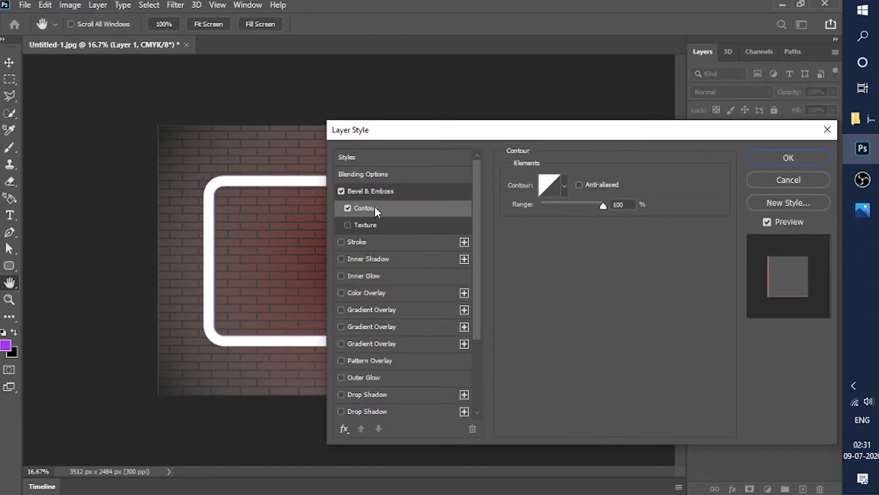
left_click(364, 258)
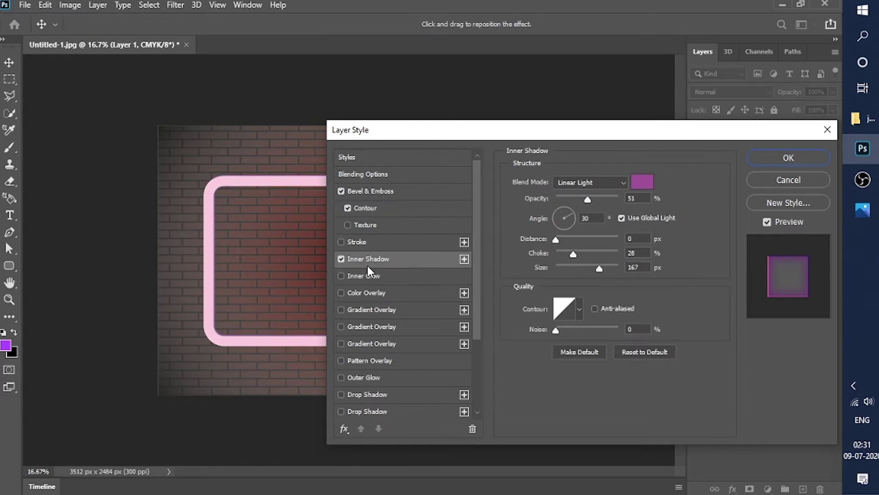
left_click(355, 278)
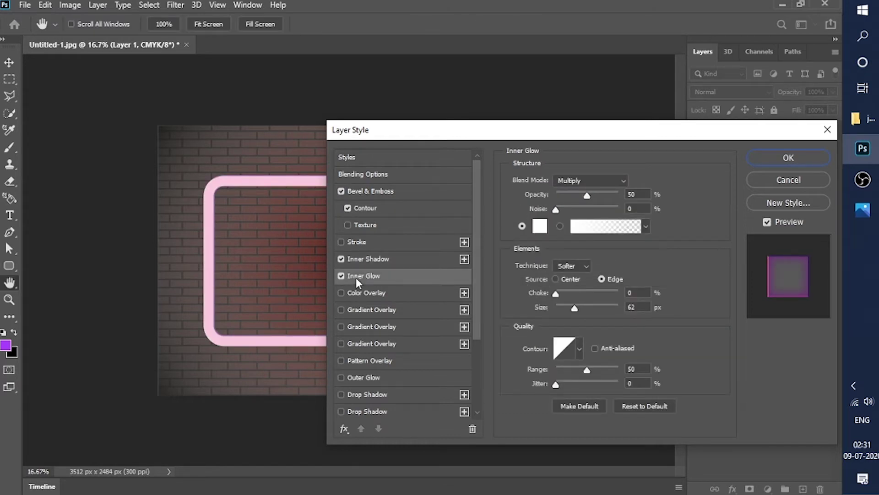
Set the frame's Inner Glow colour to red.
left_click(535, 233)
left_click(586, 268)
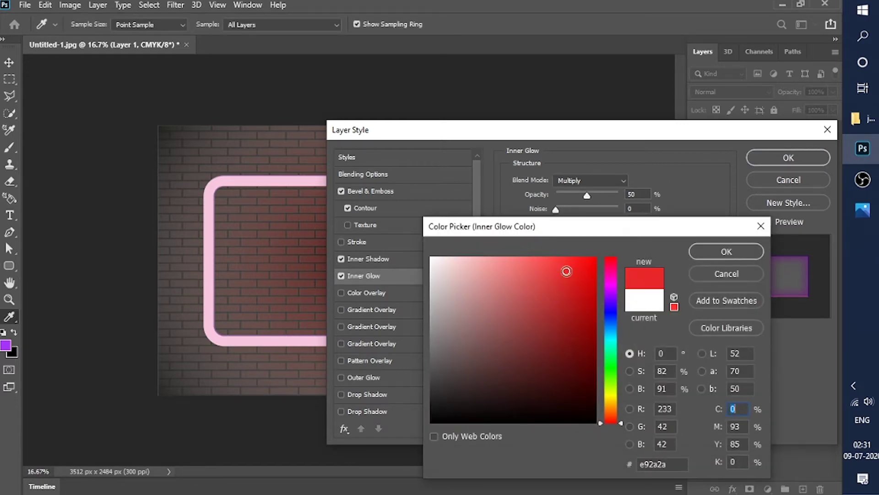
left_click(718, 250)
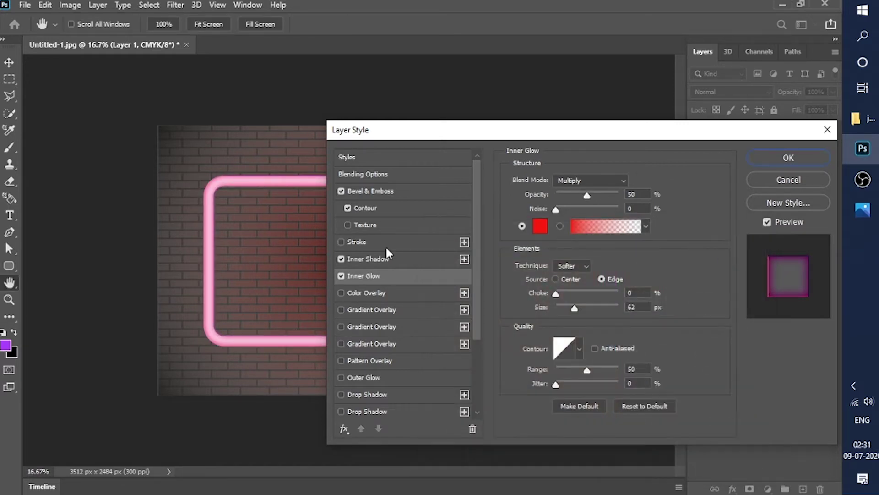
Add a Color Overlay and a 250 px Outer Glow, leaving Gradient Overlay off.
left_click(363, 292)
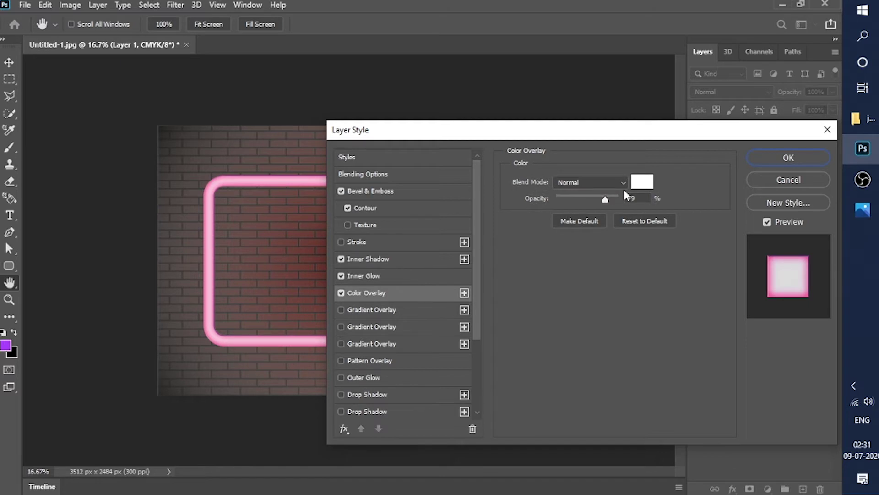
left_click(359, 310)
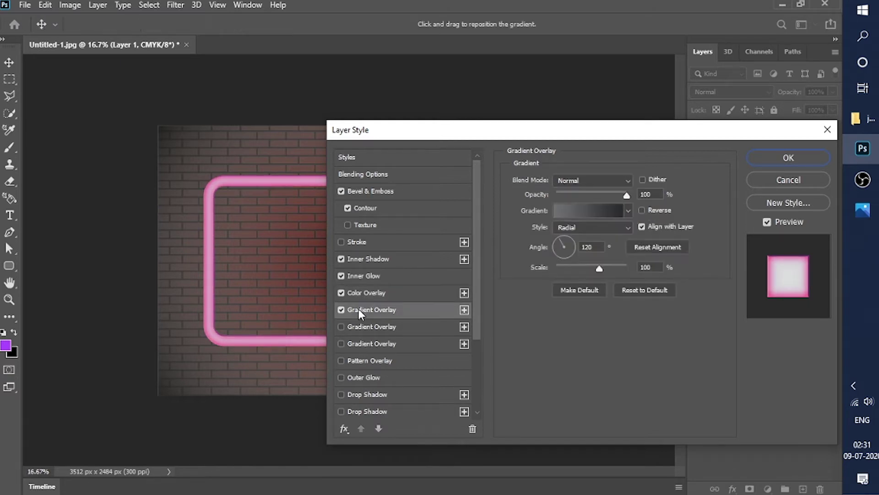
left_click(342, 310)
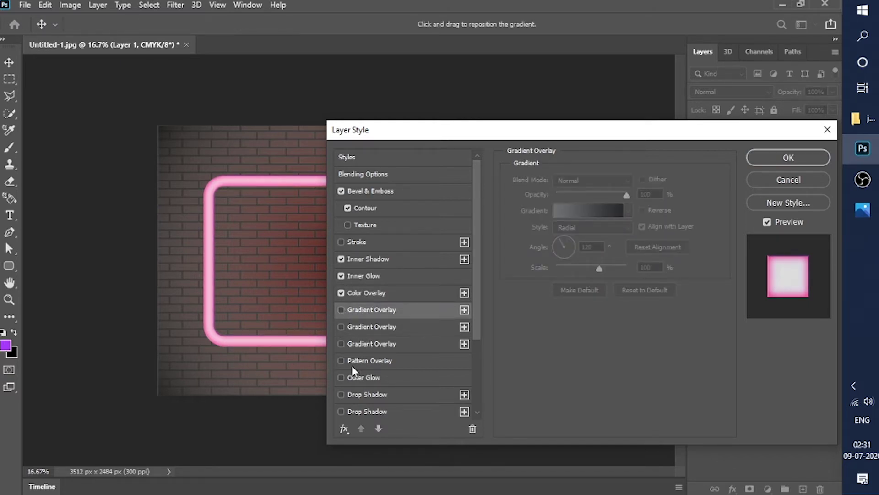
left_click(372, 378)
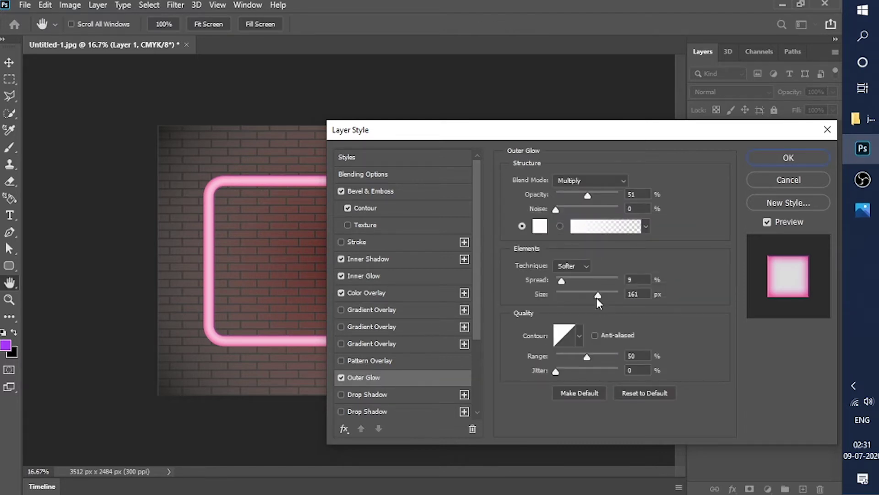
left_click_drag(597, 297, 494, 301)
mouse_move(618, 295)
left_mouse_down()
mouse_move(512, 295)
mouse_move(674, 295)
left_mouse_up()
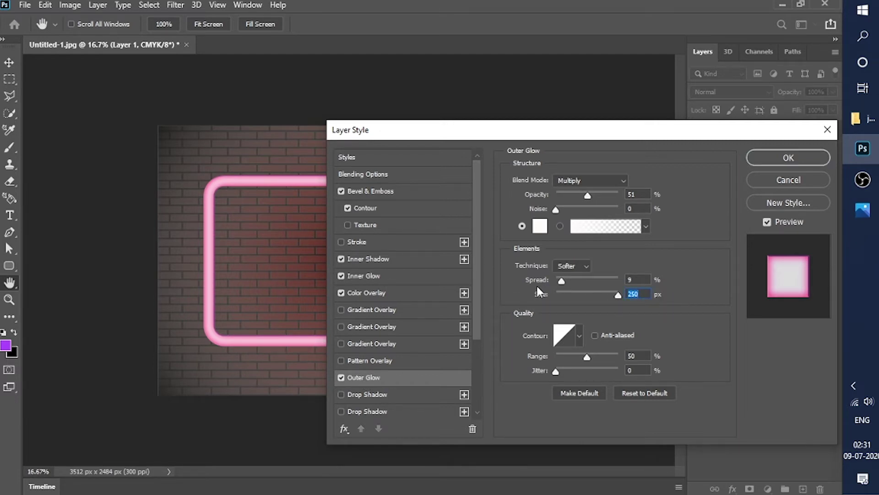
Try three Drop Shadows on the frame, then switch all of them off again.
left_click(365, 396)
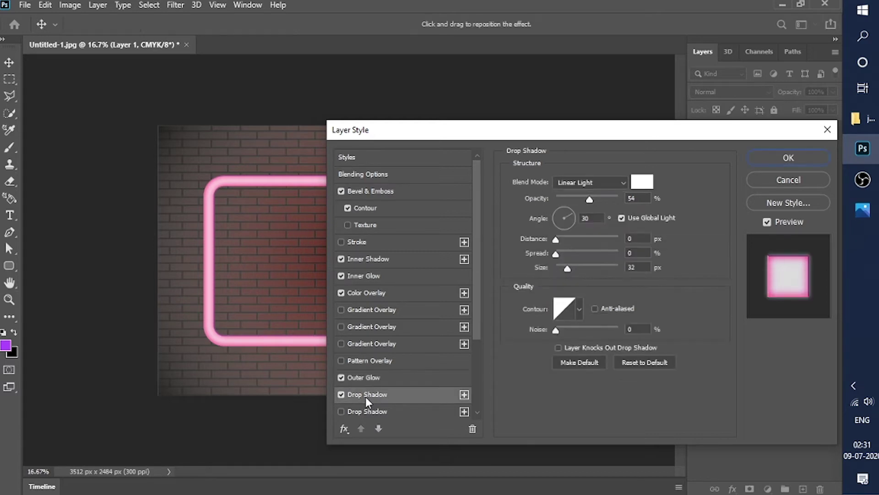
left_click(366, 411)
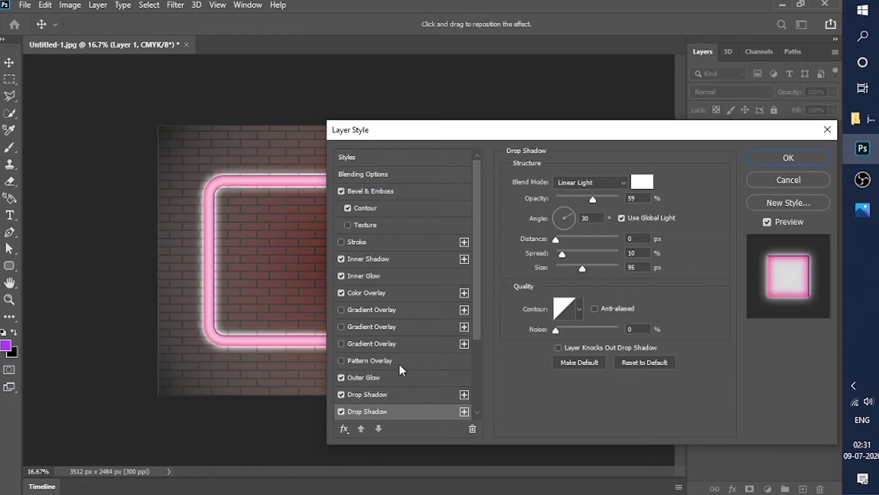
scroll(380, 364, "down", 3)
left_click(356, 344)
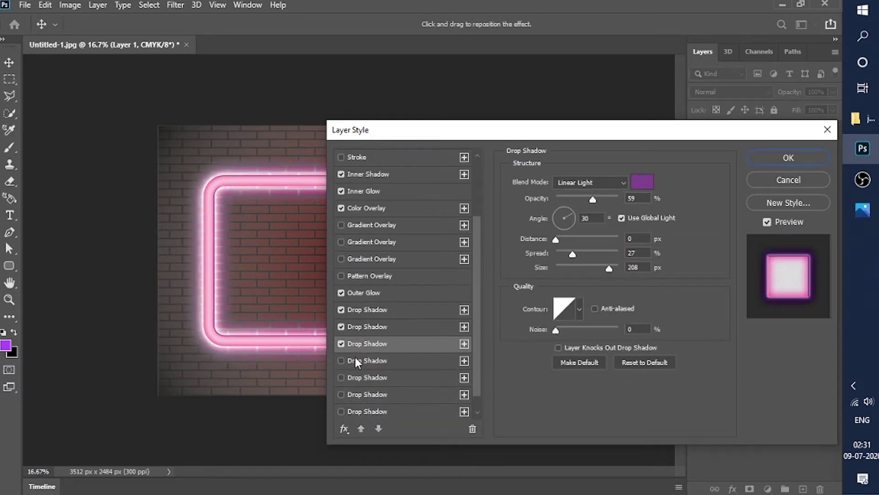
left_click(341, 309)
left_click(341, 326)
left_click(341, 343)
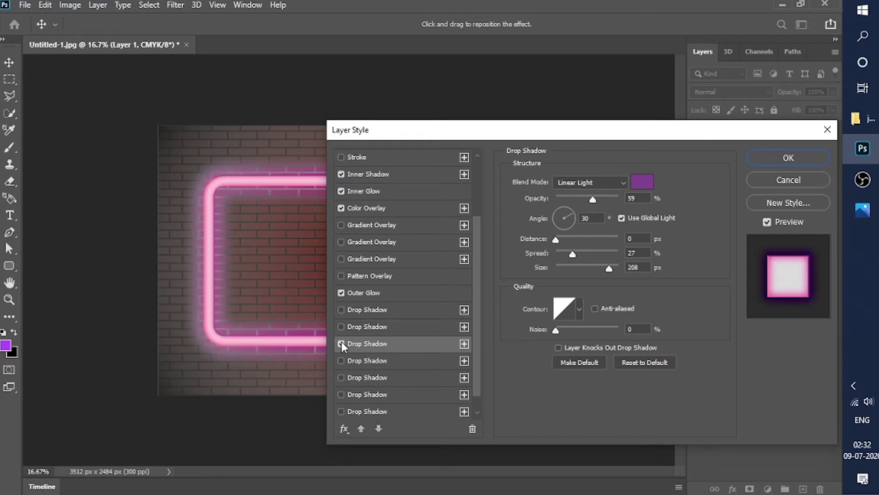
Set the frame's Outer Glow colour to red.
scroll(358, 307, "up", 2)
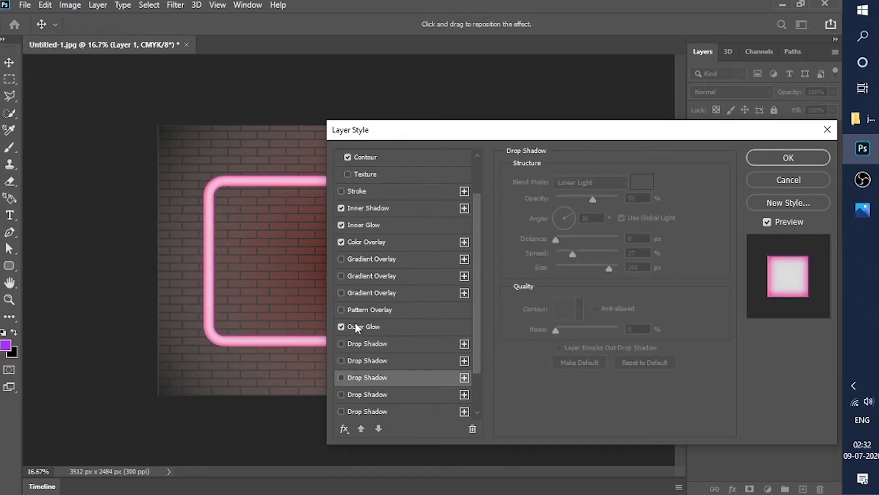
left_click(356, 325)
left_click(540, 225)
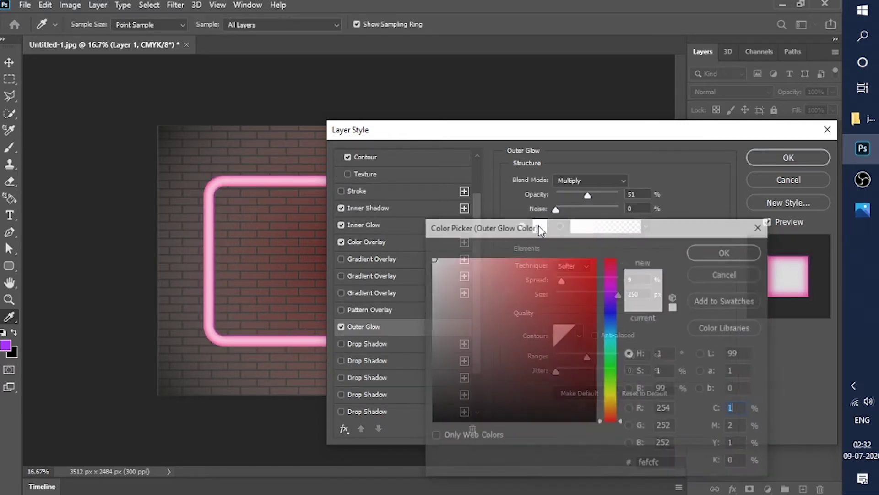
left_click(578, 261)
left_click(704, 254)
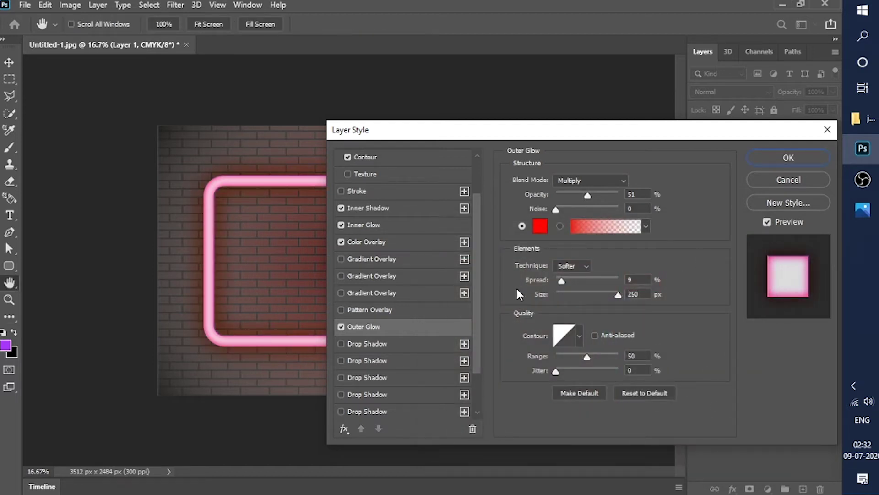
Change the Color Overlay colour to near-white fbfbfb.
left_click(364, 241)
left_click(642, 182)
left_click(592, 258)
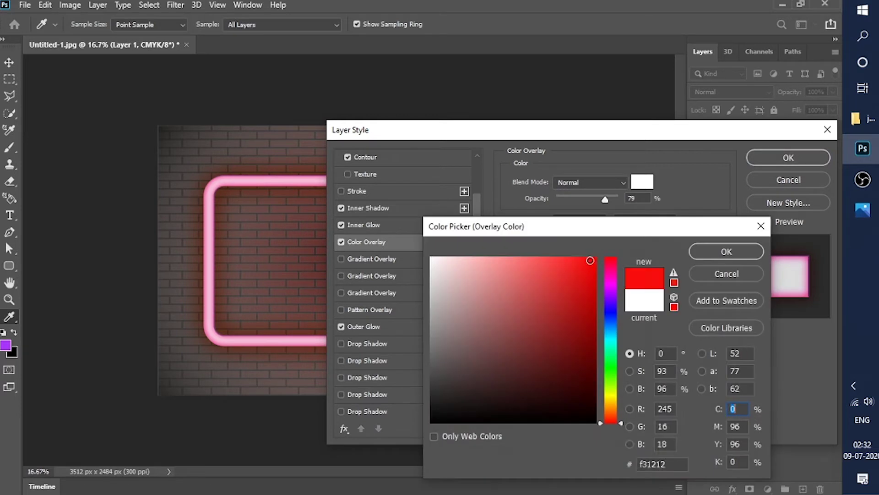
left_click(552, 258)
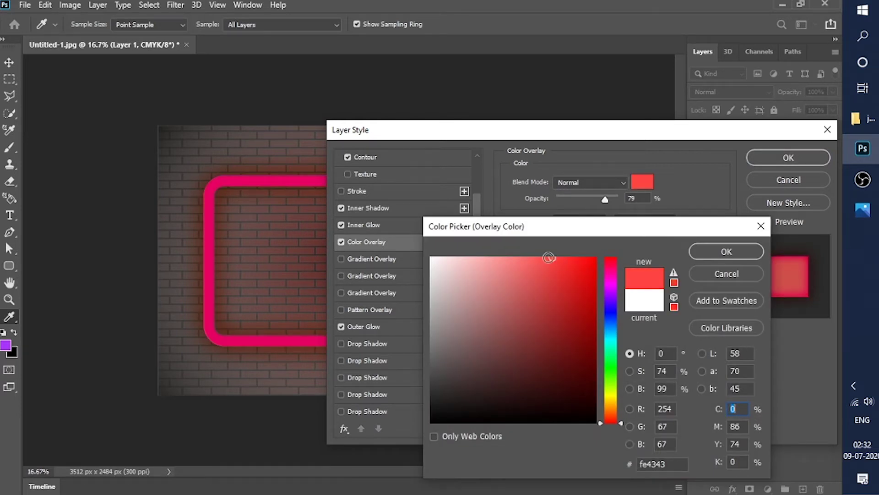
left_click(427, 259)
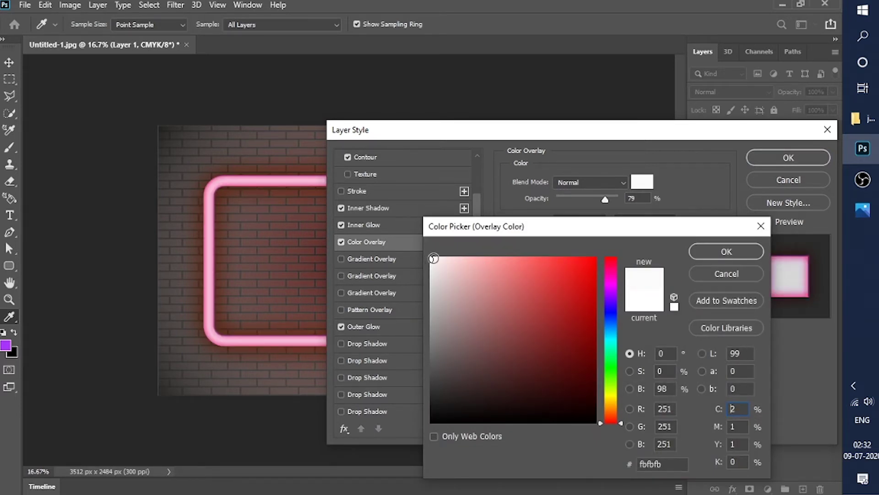
left_click(715, 251)
Reset the Outer Glow jitter to 0, lower its size to 172, and enable a Drop Shadow.
left_click(375, 326)
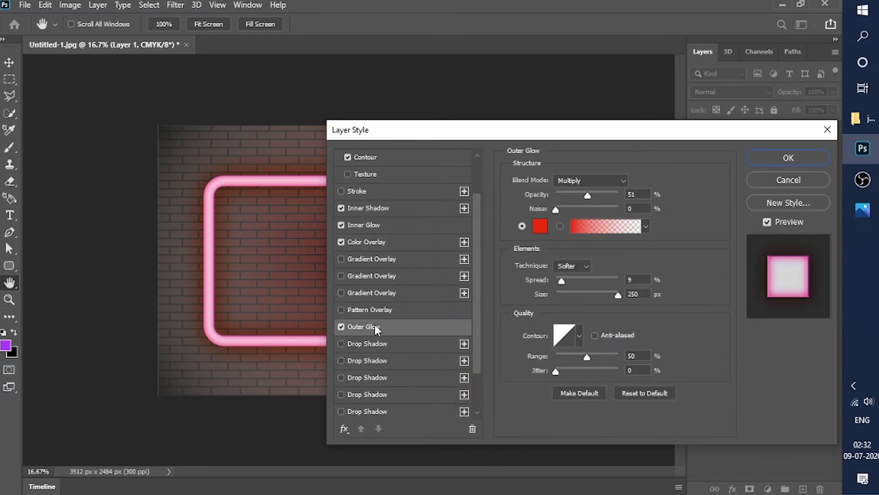
left_click_drag(579, 368, 590, 369)
left_click(556, 369)
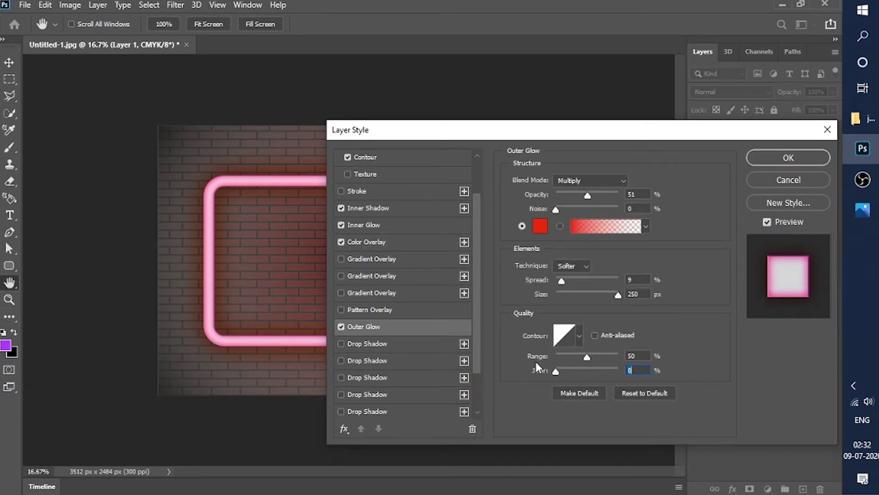
left_click(600, 295)
left_click(365, 343)
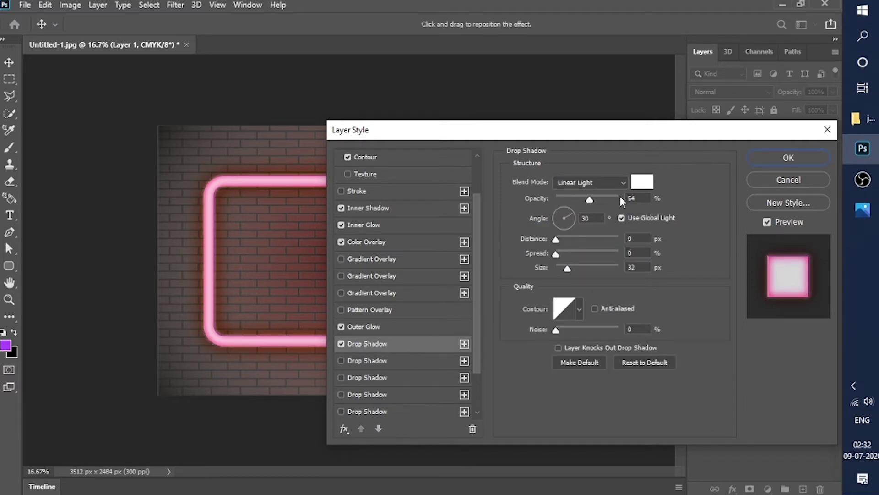
Colour the first drop shadow red and widen its spread and size.
left_click(642, 182)
left_click(592, 261)
left_click(711, 254)
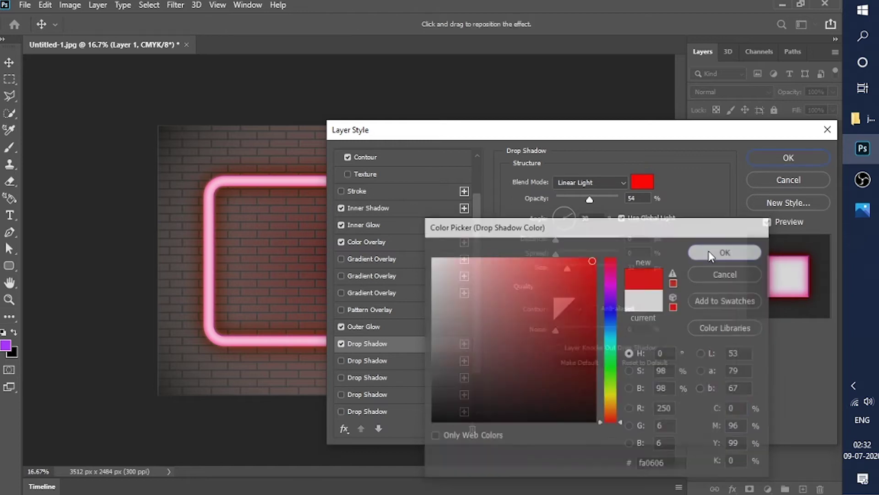
mouse_move(559, 254)
left_mouse_down()
mouse_move(585, 267)
mouse_move(622, 269)
mouse_move(575, 270)
left_mouse_up()
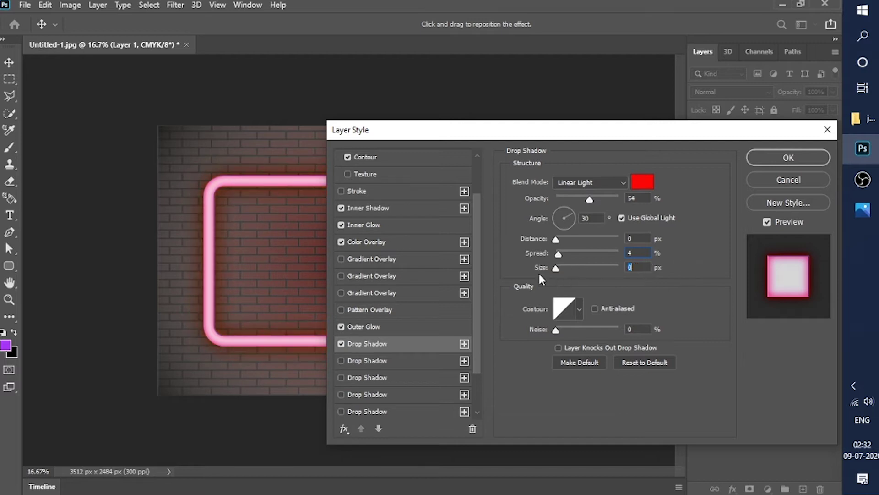
Add a second red drop shadow with size 109 px.
left_click(382, 361)
left_click(642, 181)
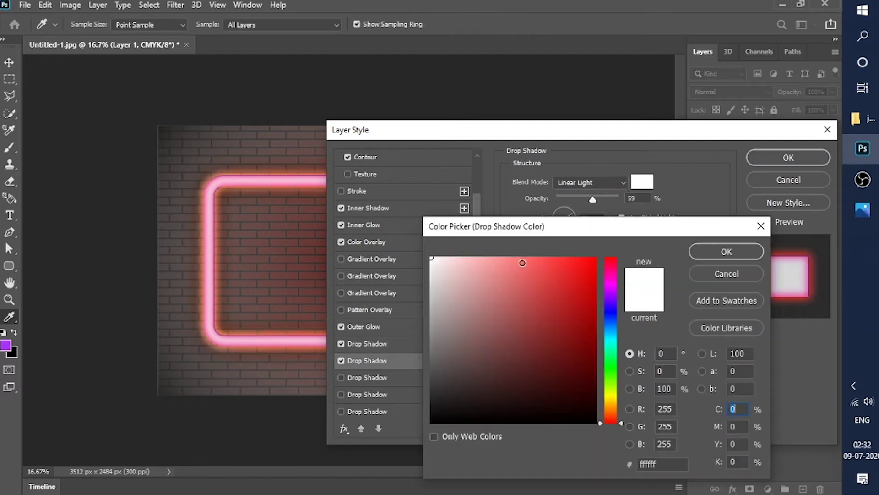
left_click(523, 263)
left_click(541, 277)
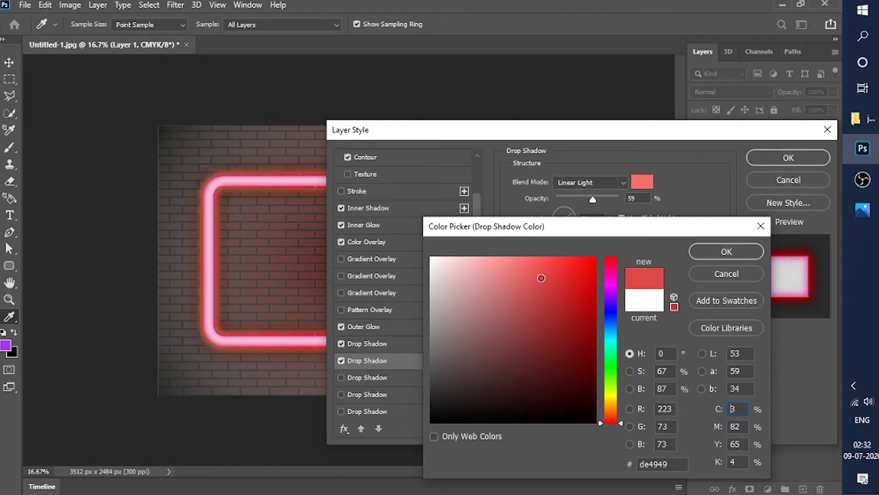
left_click(723, 252)
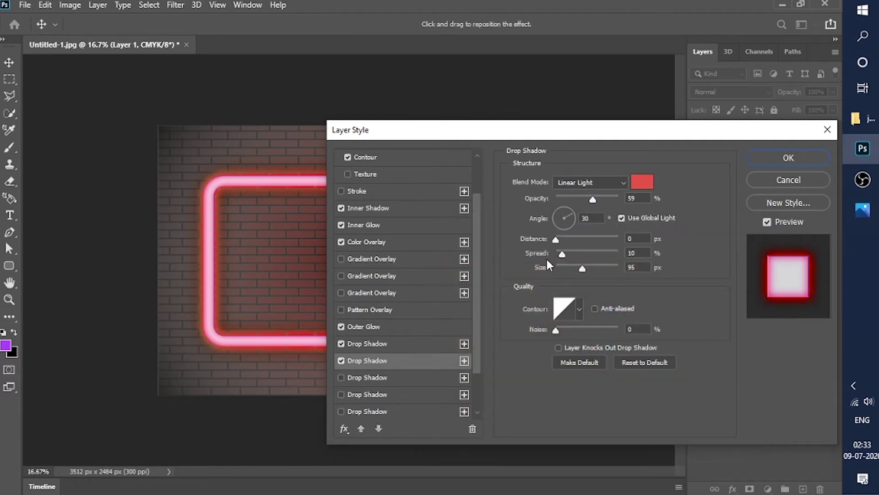
left_click(574, 264)
left_click_drag(574, 269, 587, 271)
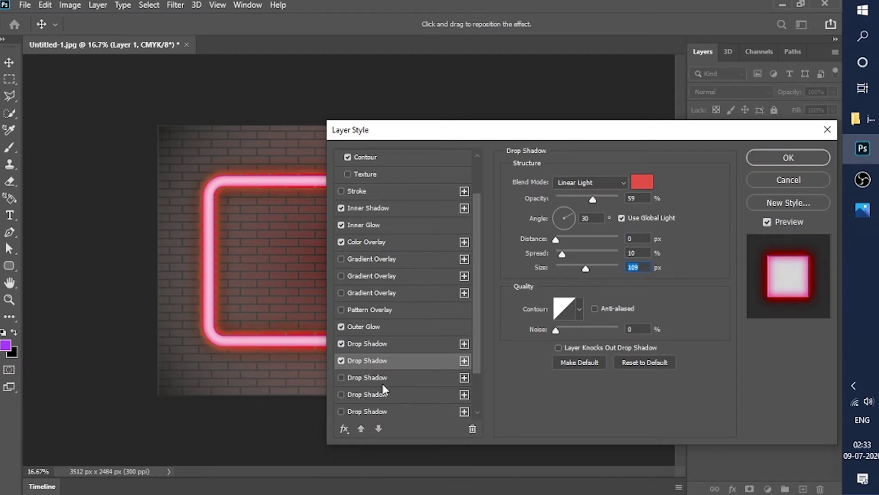
Add a third drop shadow in bright saturated red with size 114 px.
left_click(365, 377)
left_click(643, 182)
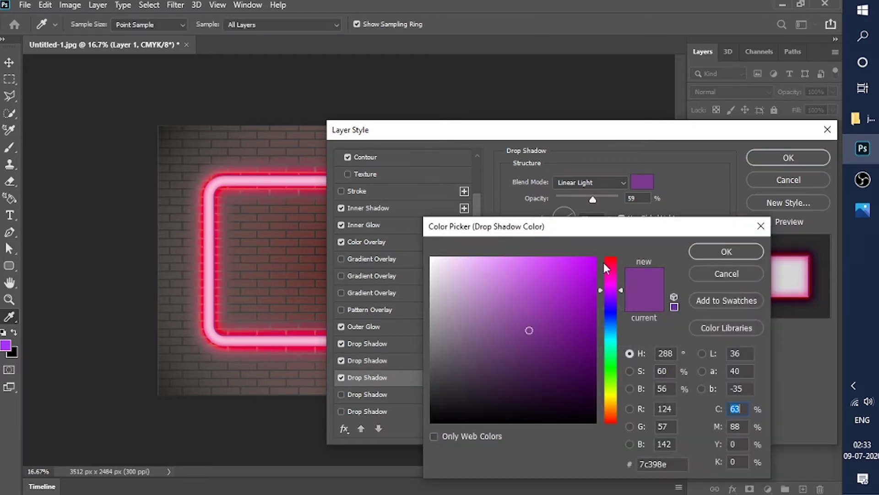
left_click(611, 259)
left_click(592, 259)
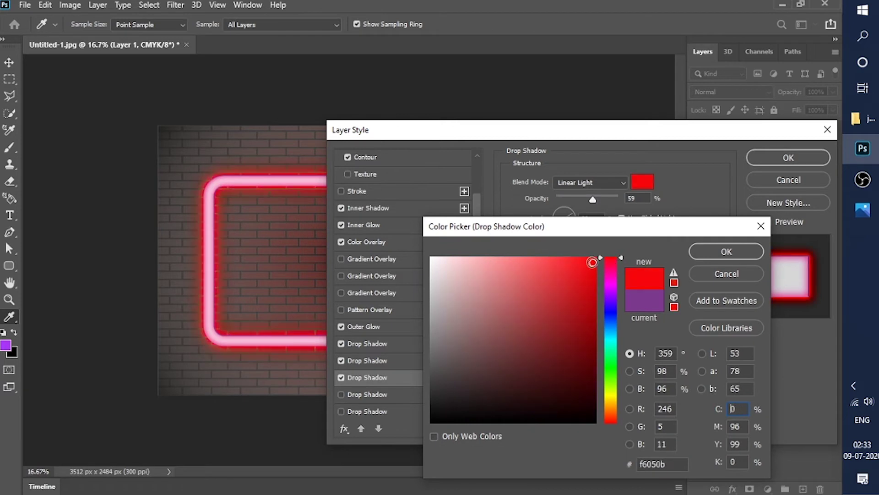
key("Return")
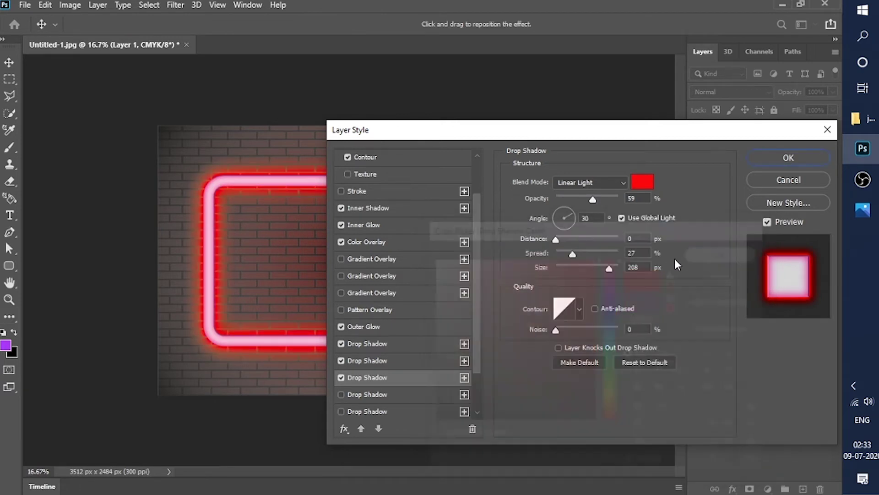
mouse_move(607, 267)
left_mouse_down()
mouse_move(576, 267)
mouse_move(563, 253)
left_mouse_up()
left_click(587, 266)
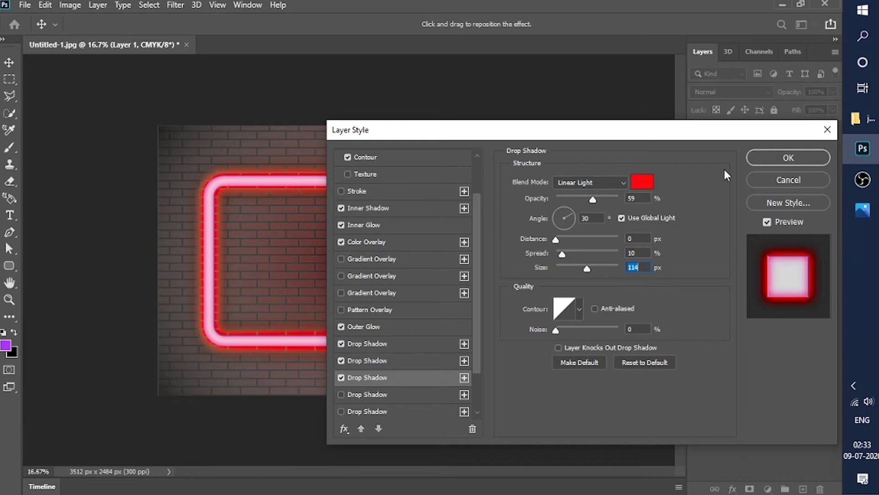
Add a fourth drop shadow coloured strong orange-red.
left_click(357, 395)
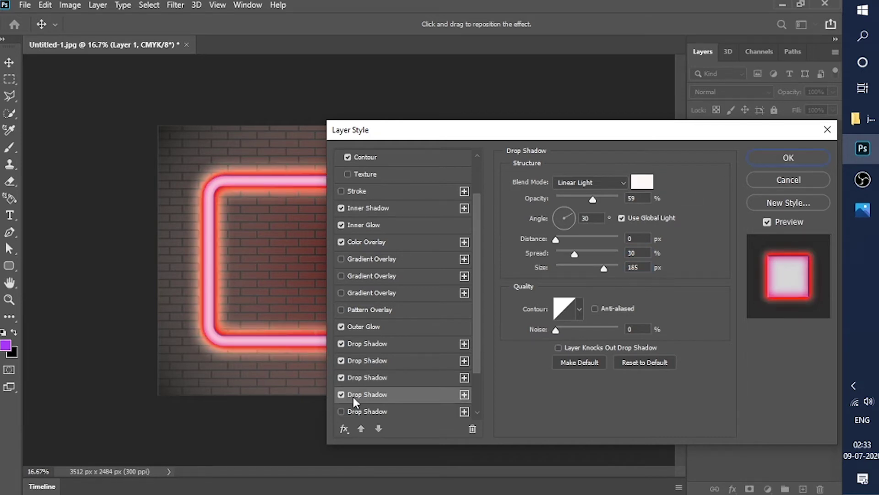
left_click(642, 181)
left_click(583, 260)
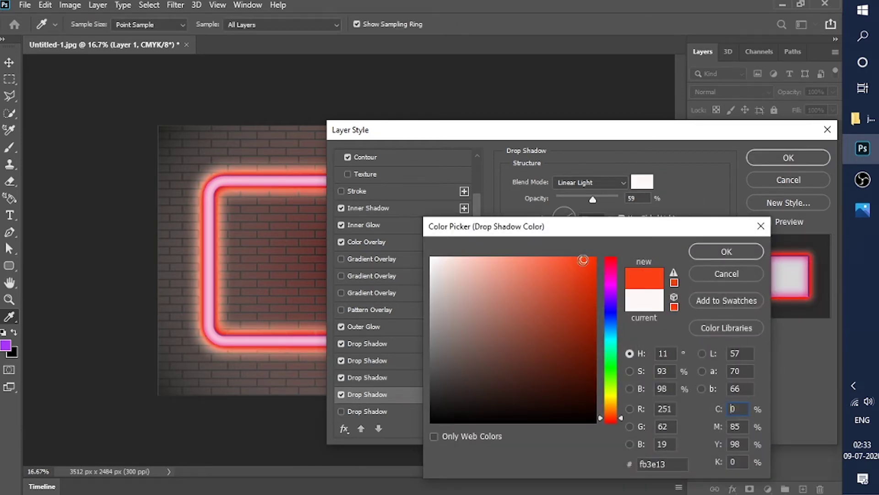
left_click(515, 271)
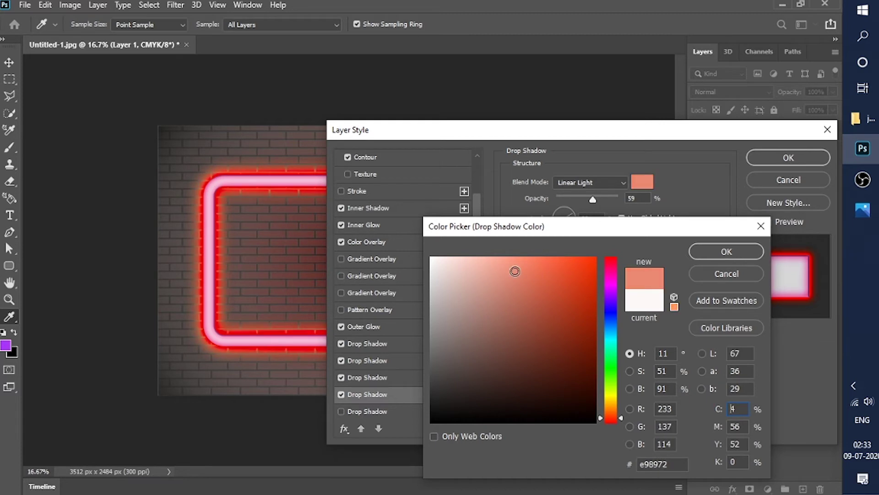
left_click(552, 261)
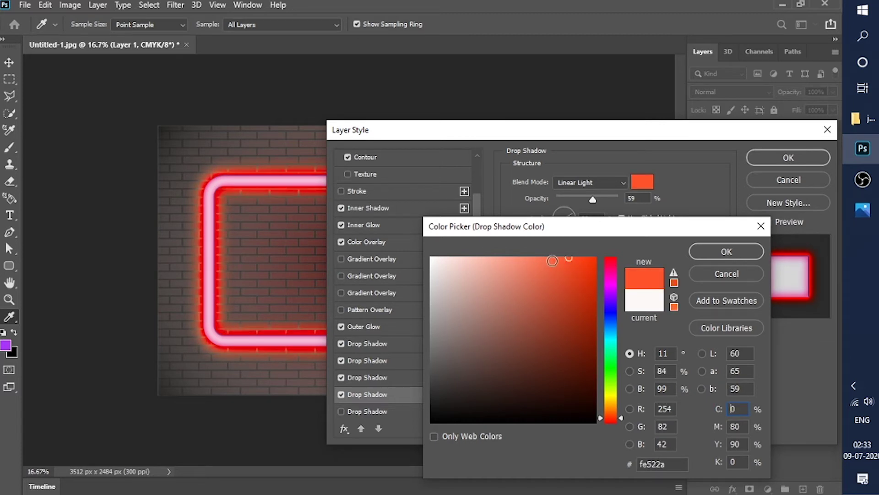
left_click(709, 253)
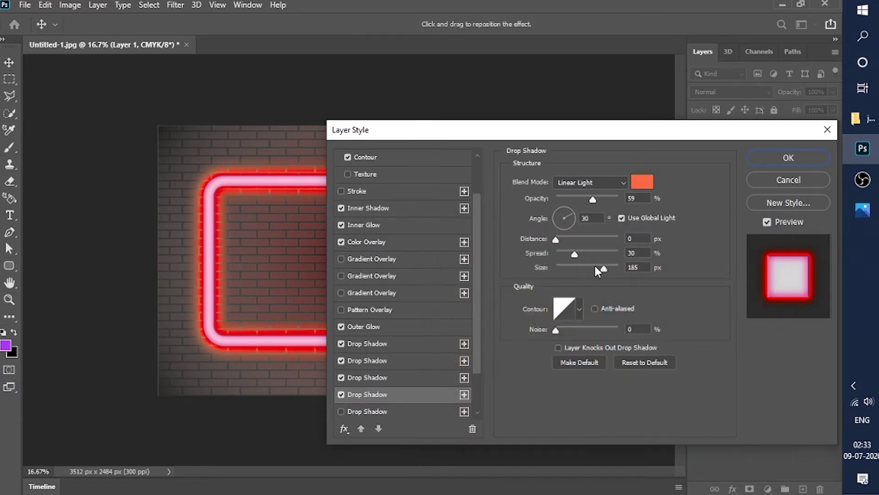
Add a fifth dark drop shadow with spread 14 and apply the layer style.
left_click(362, 410)
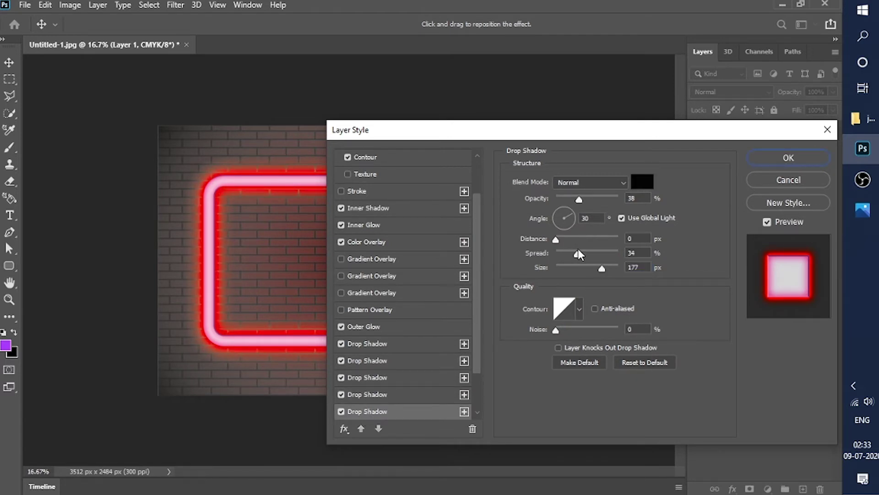
left_click_drag(578, 253, 582, 254)
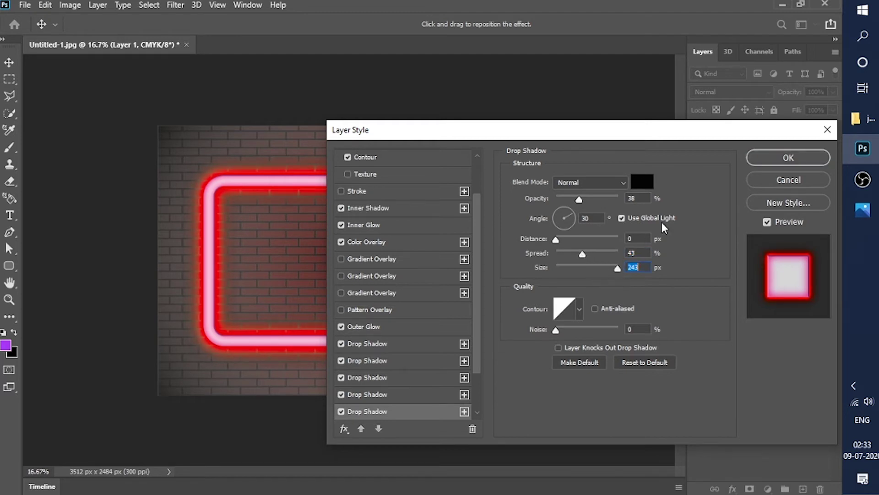
left_click_drag(584, 255, 565, 253)
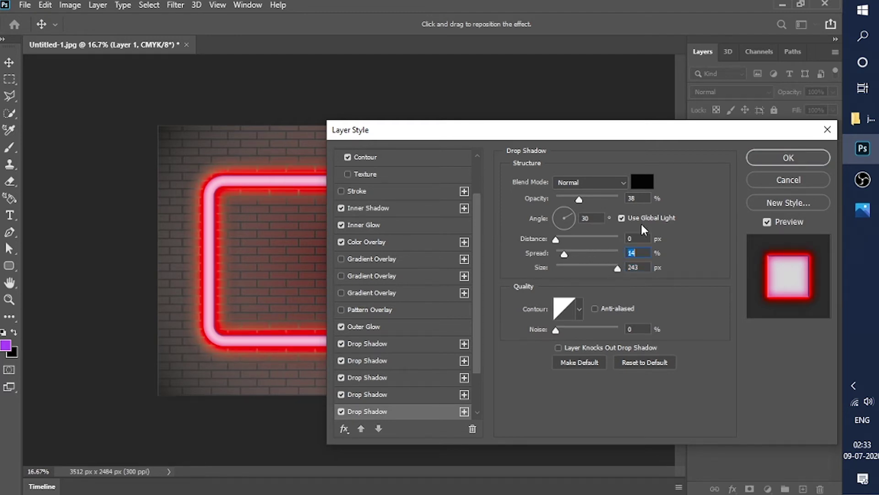
left_click(761, 157)
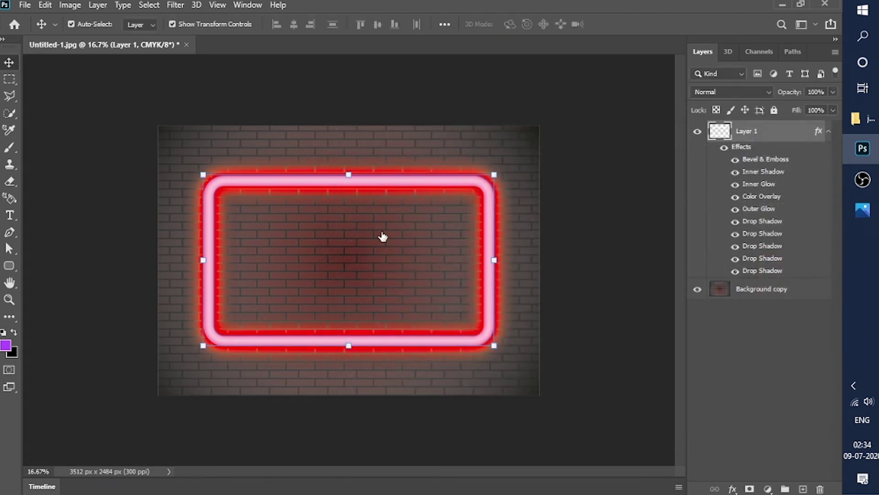
Type the text 'ArguS' inside the neon frame.
left_click(10, 214)
left_click(293, 222)
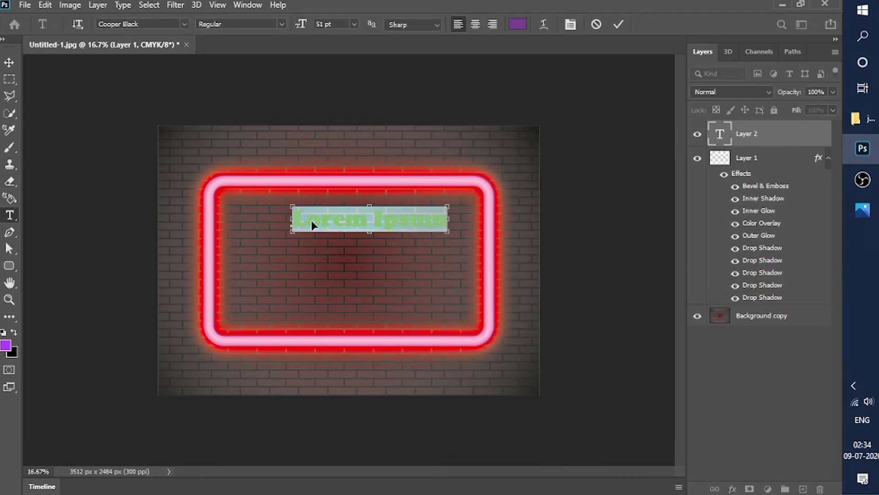
type("ArguS")
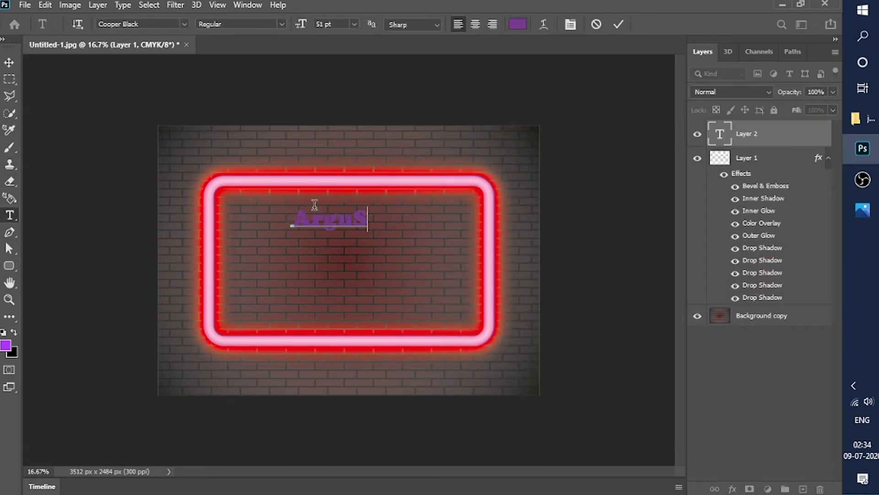
left_click(8, 62)
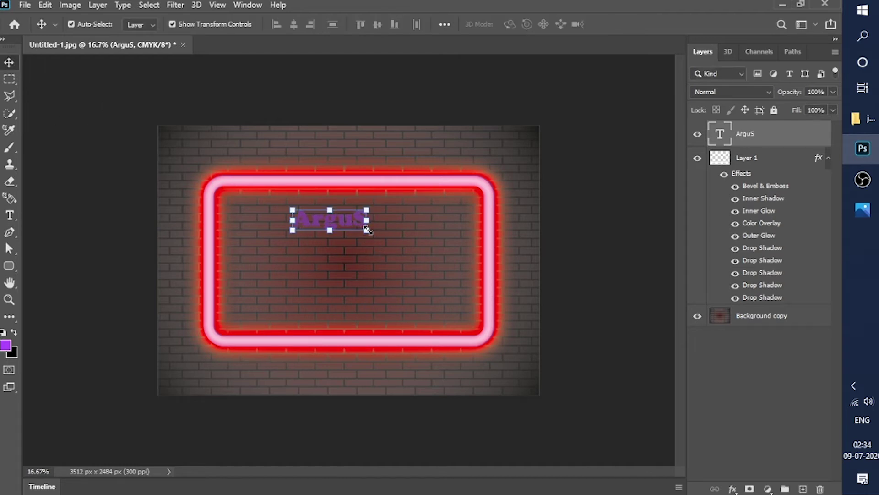
Resize the ArguS text so it sits neatly inside the frame.
mouse_move(372, 226)
left_mouse_down()
mouse_move(477, 300)
mouse_move(568, 338)
left_mouse_up()
left_click_drag(483, 270, 409, 270)
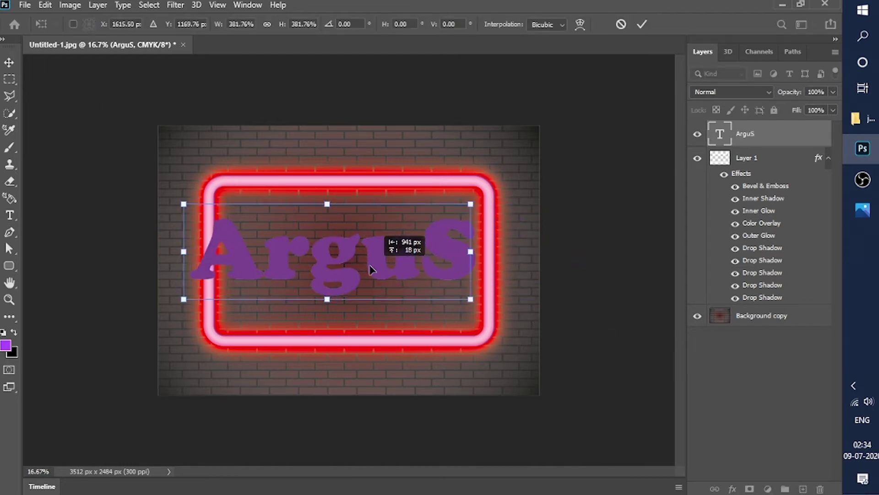
mouse_move(505, 300)
left_mouse_down()
mouse_move(449, 273)
mouse_move(454, 289)
left_mouse_up()
key("Return")
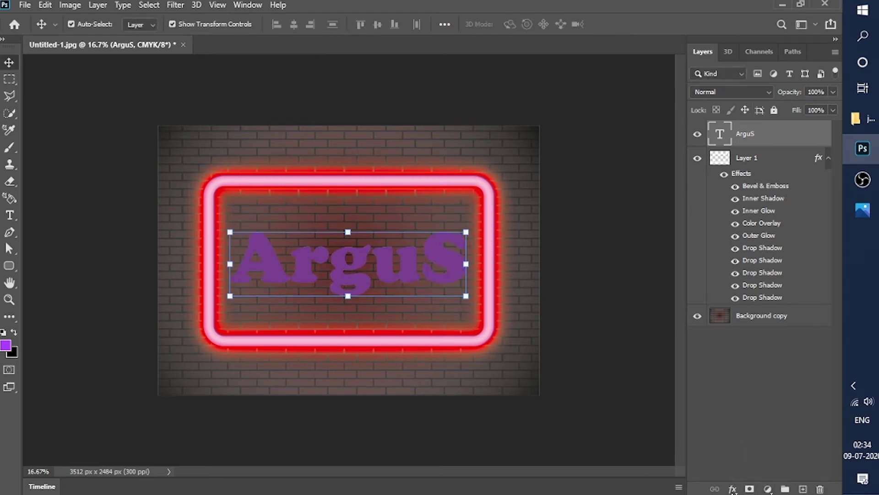
Set the foreground colour and the ArguS text colour to white.
left_click(6, 345)
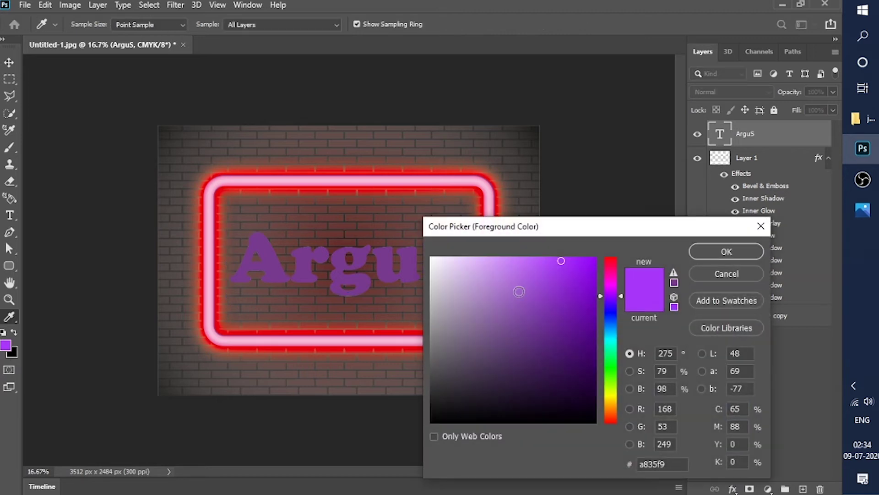
left_click_drag(456, 272, 422, 262)
left_click(727, 251)
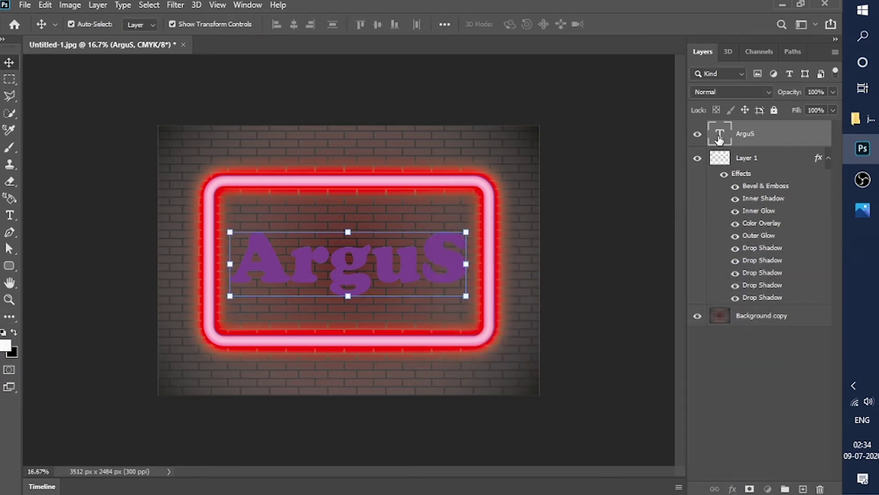
double_click(720, 134)
left_click(517, 25)
left_click_drag(466, 255, 431, 256)
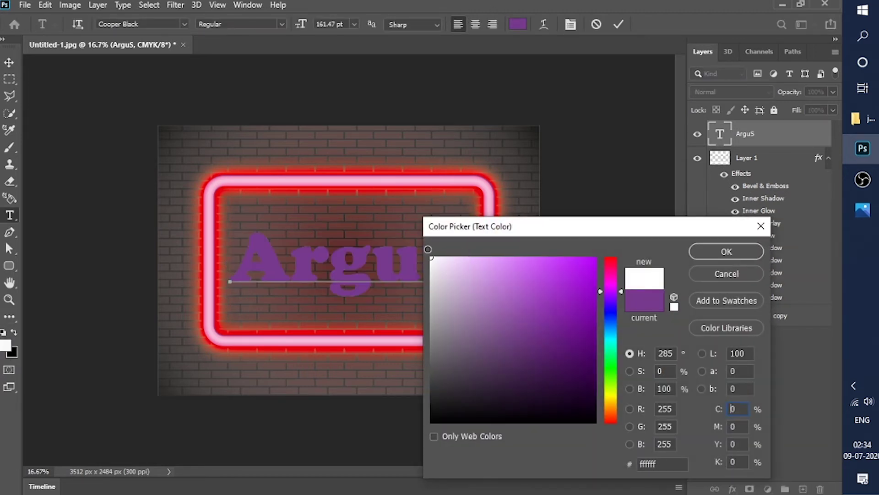
left_click(703, 252)
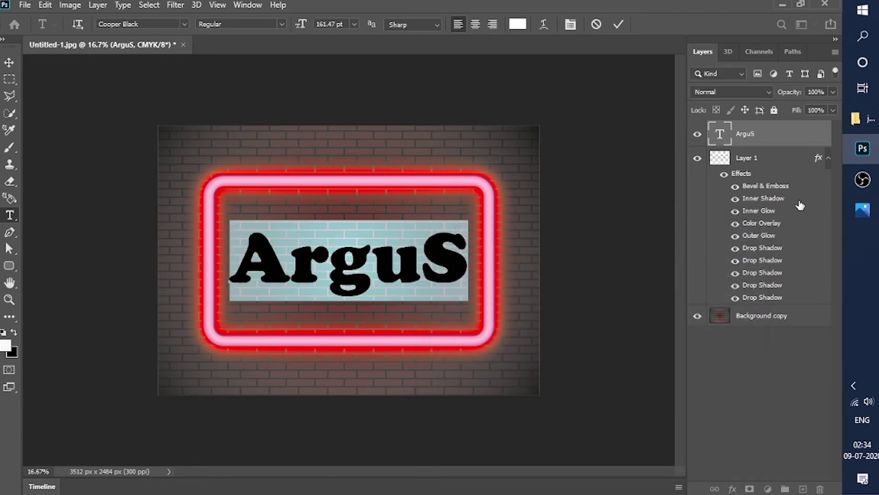
key("ctrl+Return")
key("v")
left_click(732, 489)
Give the ArguS text Bevel & Emboss with Contour.
left_click(740, 371)
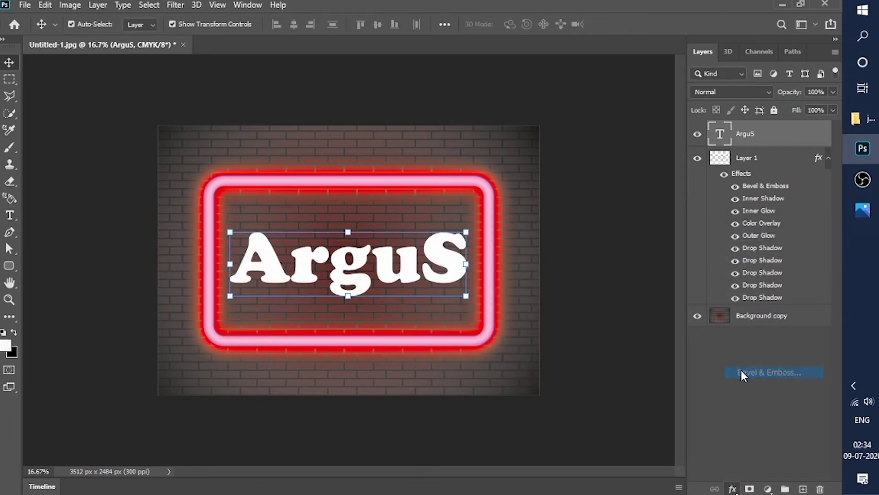
left_click(361, 207)
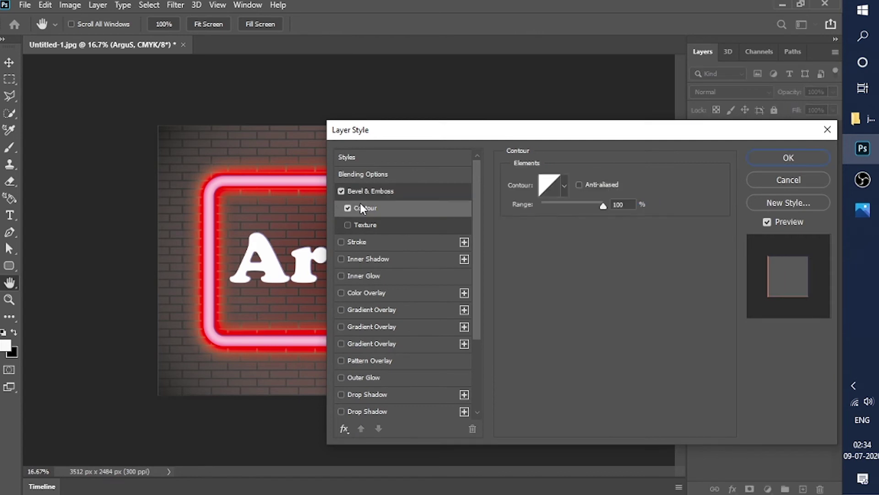
left_click(370, 191)
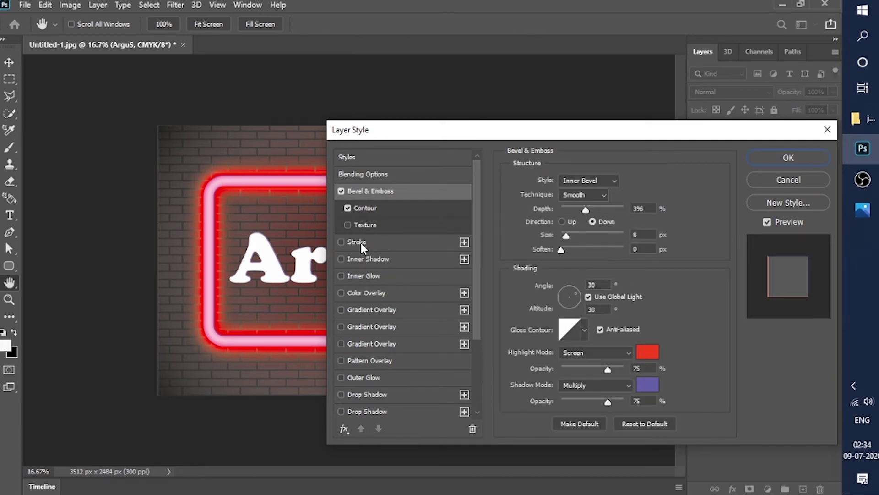
Add a bright red Inner Shadow to the text.
left_click(364, 259)
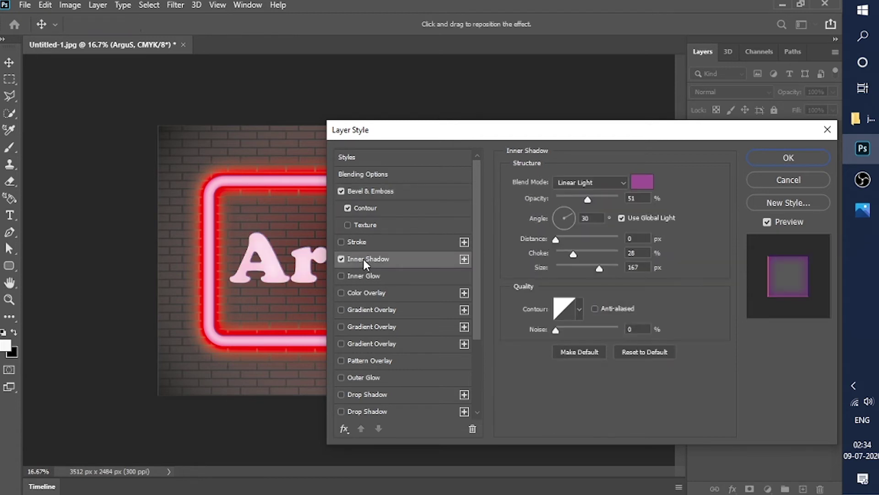
left_click(642, 181)
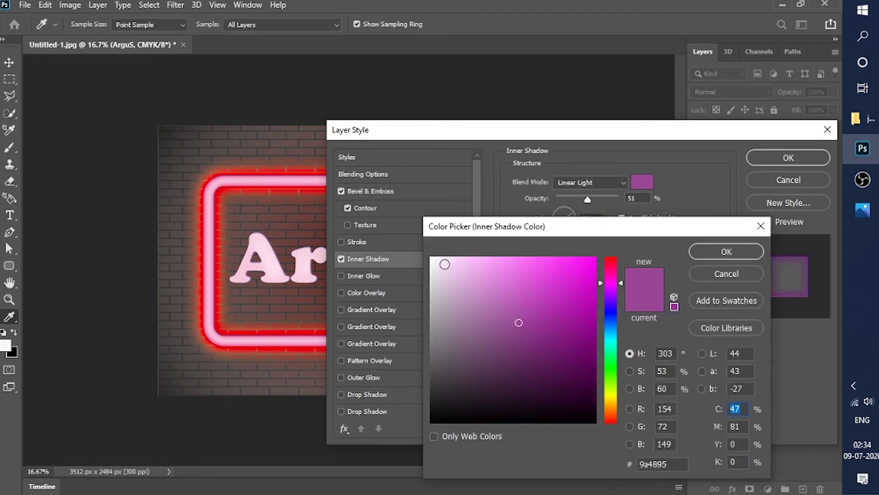
left_click(433, 258)
left_click(611, 258)
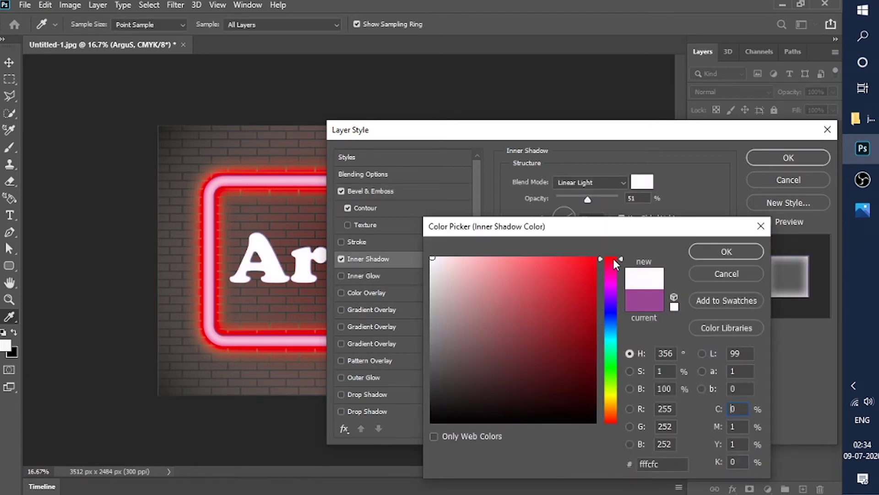
left_click(593, 260)
left_click(591, 259)
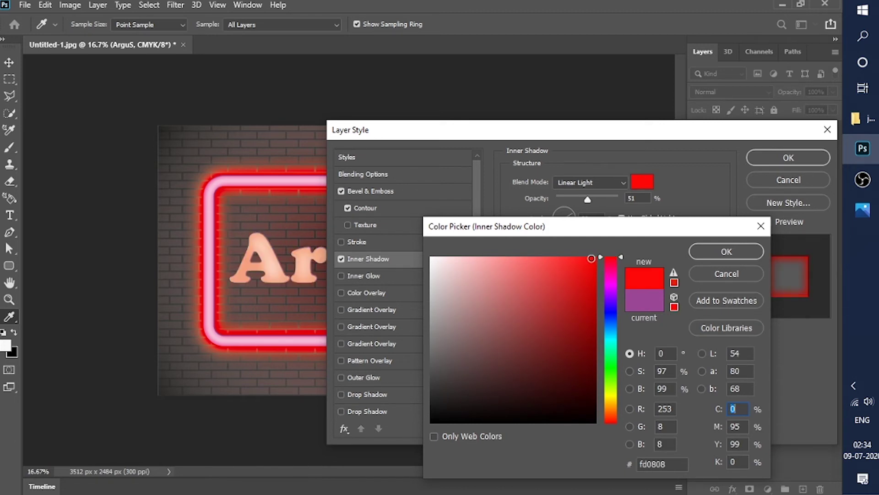
left_click(741, 251)
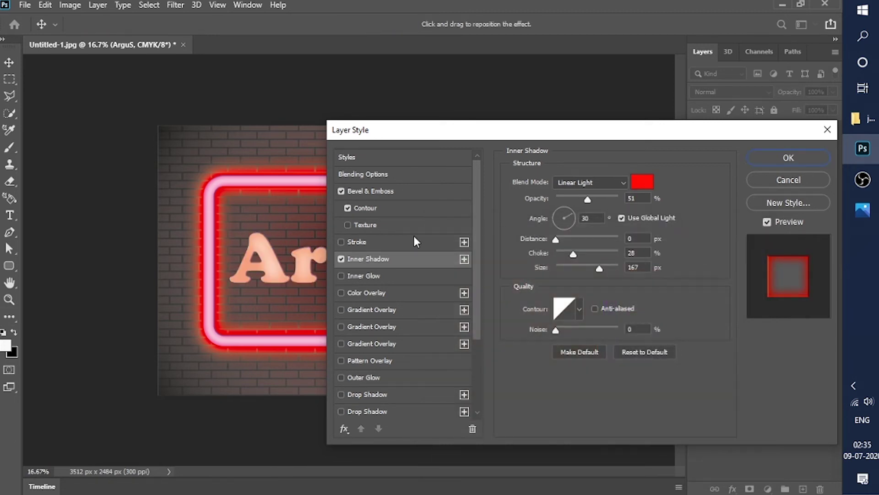
Add a white Inner Glow to the text.
left_click(357, 276)
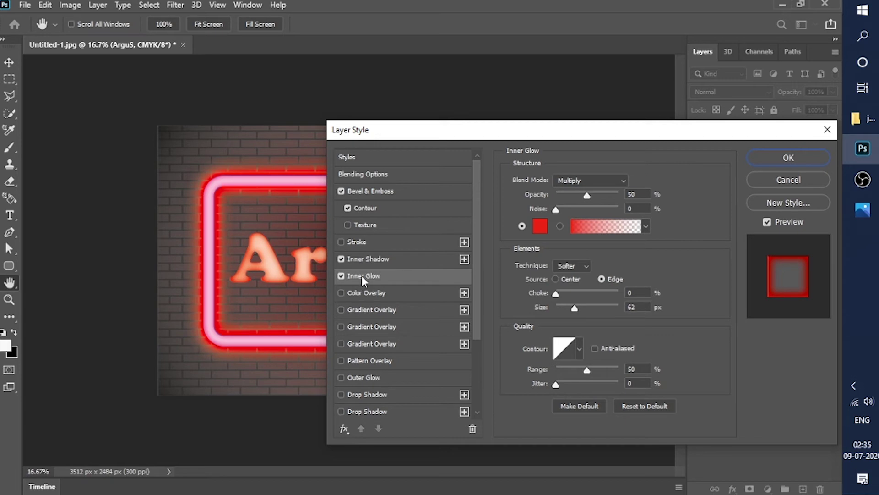
left_click(533, 228)
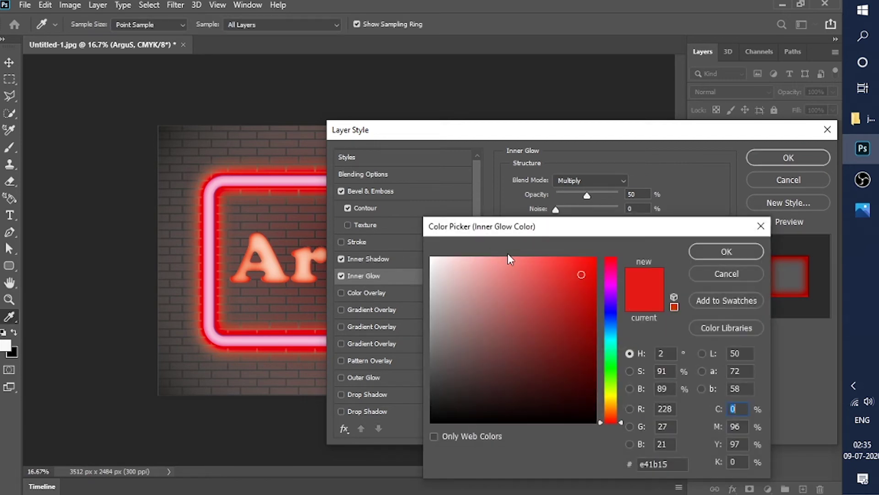
left_click_drag(563, 265, 425, 261)
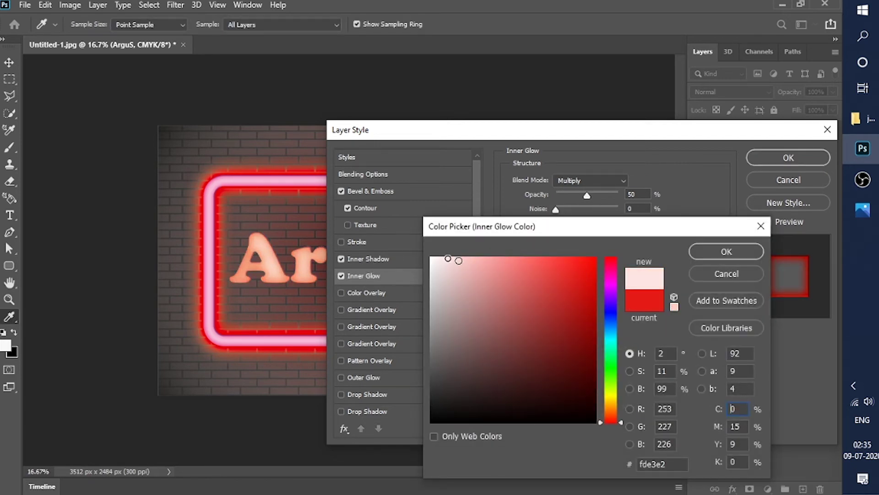
left_click(702, 252)
Add a near-white Color Overlay and a Drop Shadow, leaving Pattern Overlay off.
left_click(377, 295)
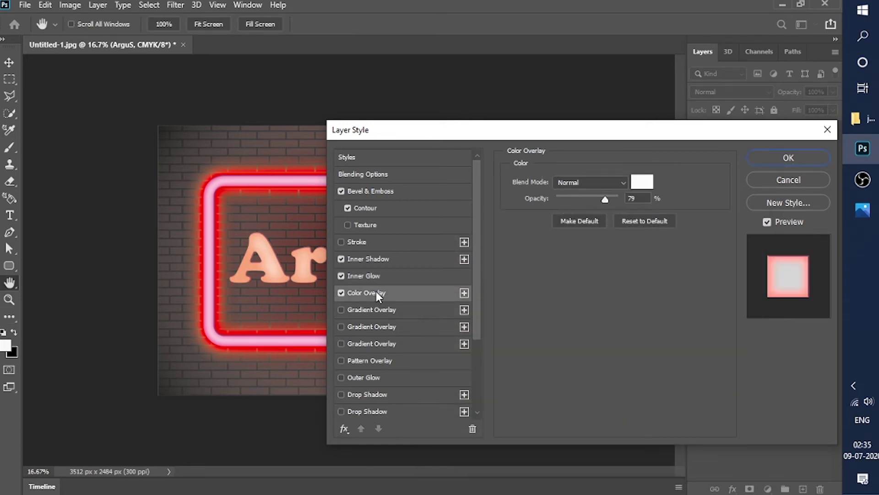
left_click(639, 188)
left_click_drag(562, 265, 435, 263)
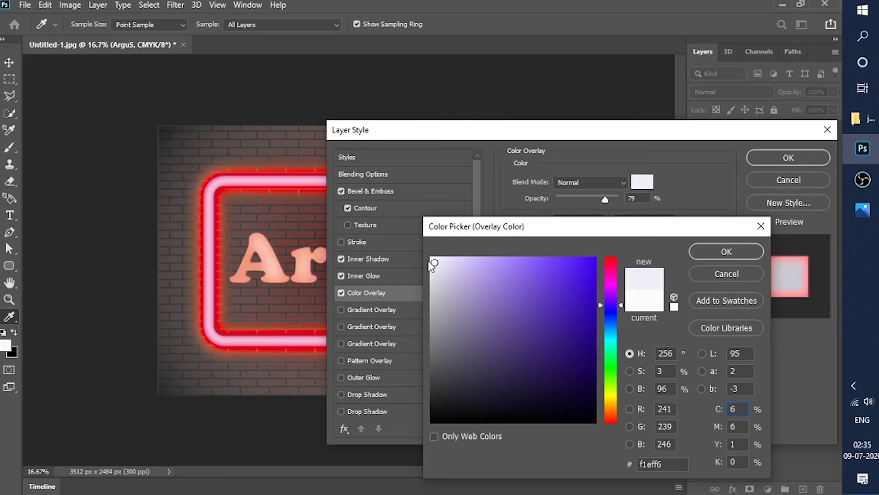
left_click(692, 249)
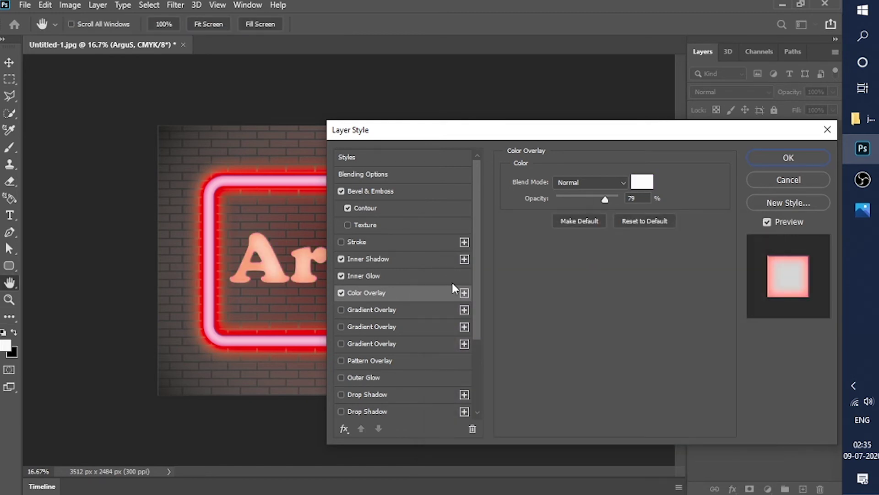
left_click(371, 357)
left_click(343, 364)
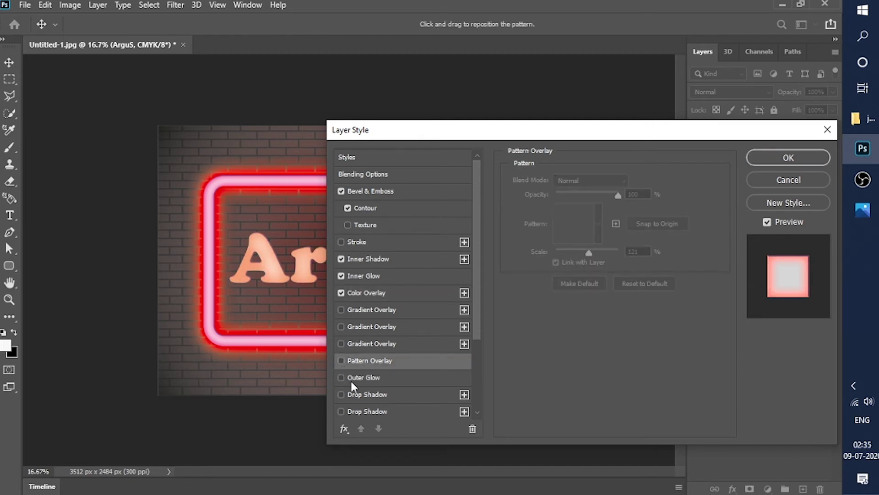
left_click(356, 412)
scroll(404, 323, "down", 3)
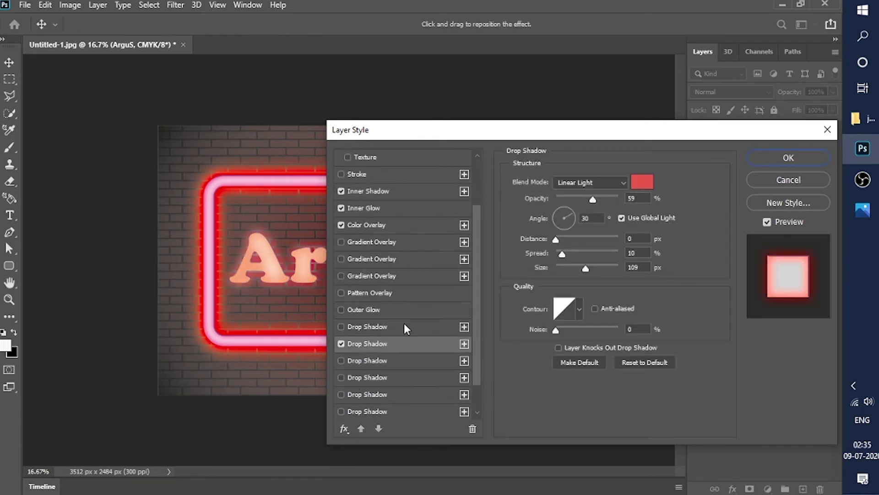
Make the text's first and second drop shadows white.
left_click(358, 327)
left_click(642, 182)
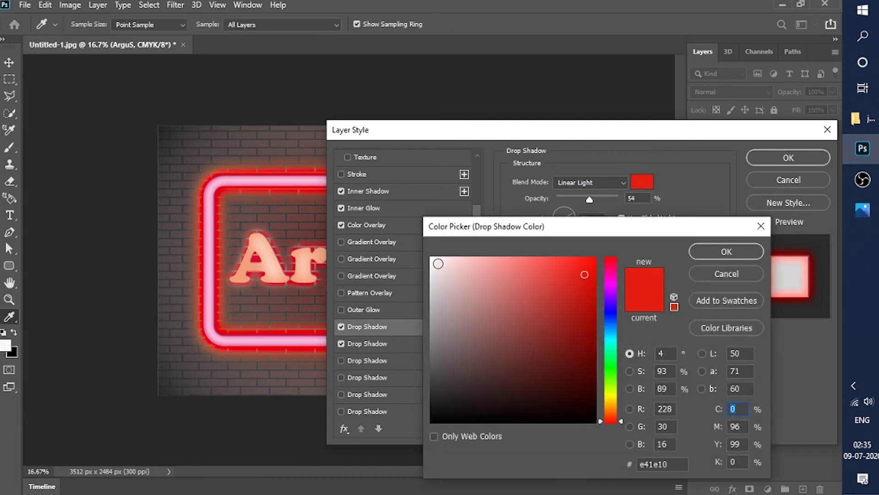
left_click(431, 258)
left_click(712, 252)
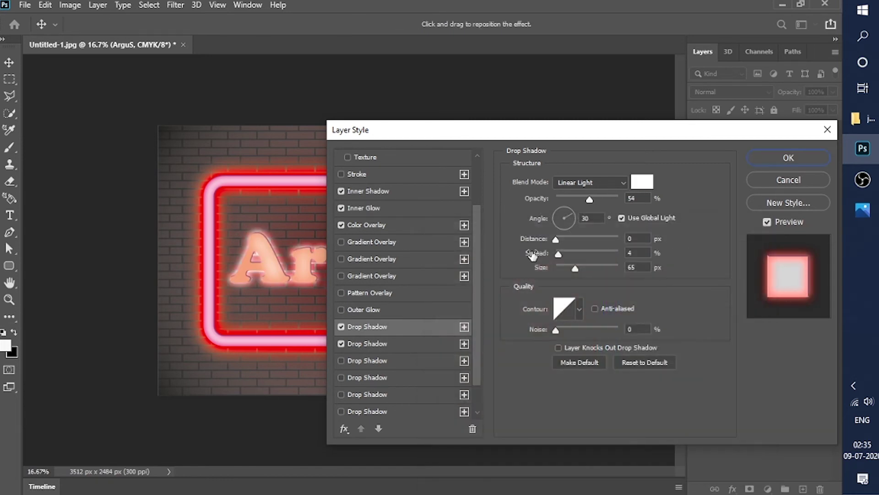
left_click(360, 344)
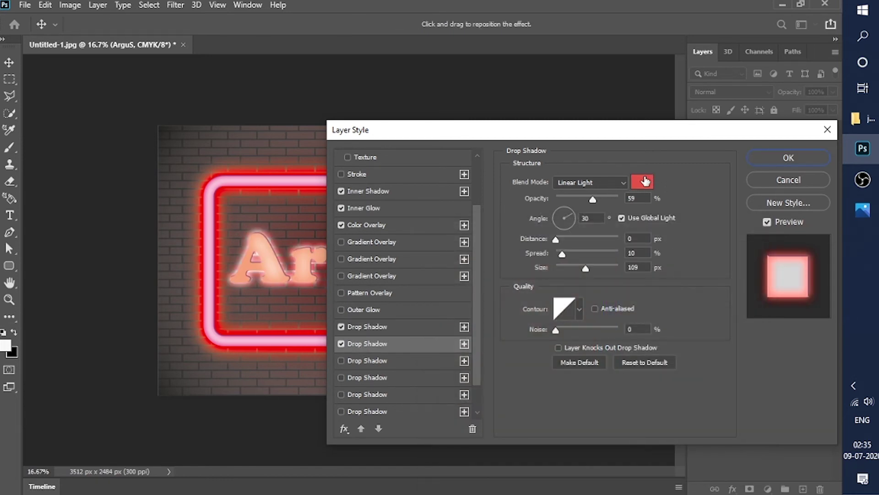
left_click(645, 181)
left_click(431, 258)
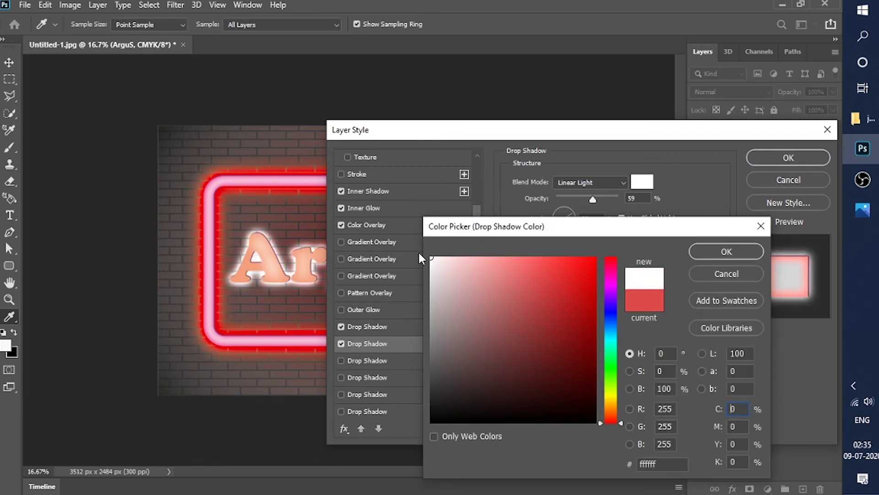
left_click(709, 251)
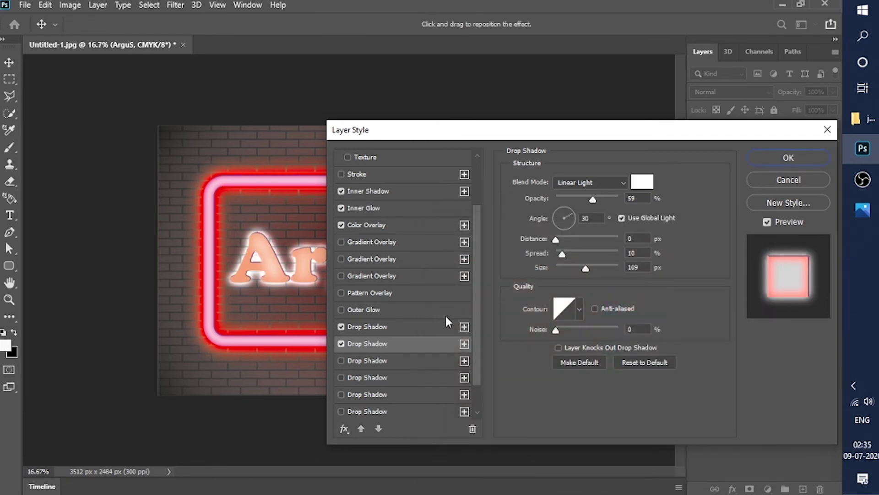
Set the third drop shadow to purple bd38f4, size 174, spread 25, and enable a fourth.
left_click(368, 362)
left_click(642, 182)
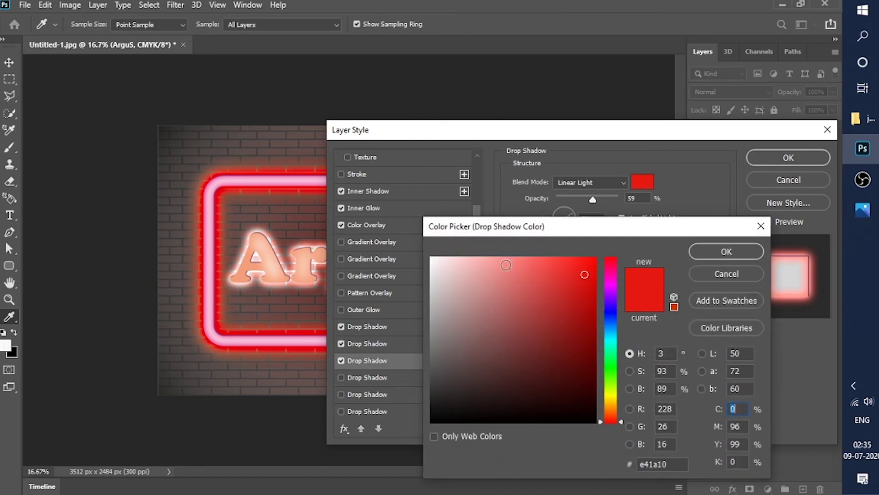
left_click(473, 259)
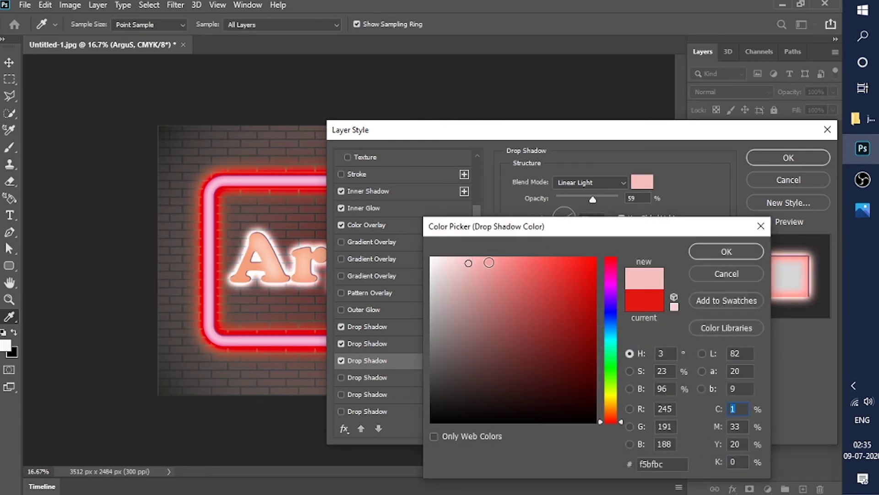
left_click_drag(489, 262, 494, 263)
left_click_drag(608, 290, 609, 287)
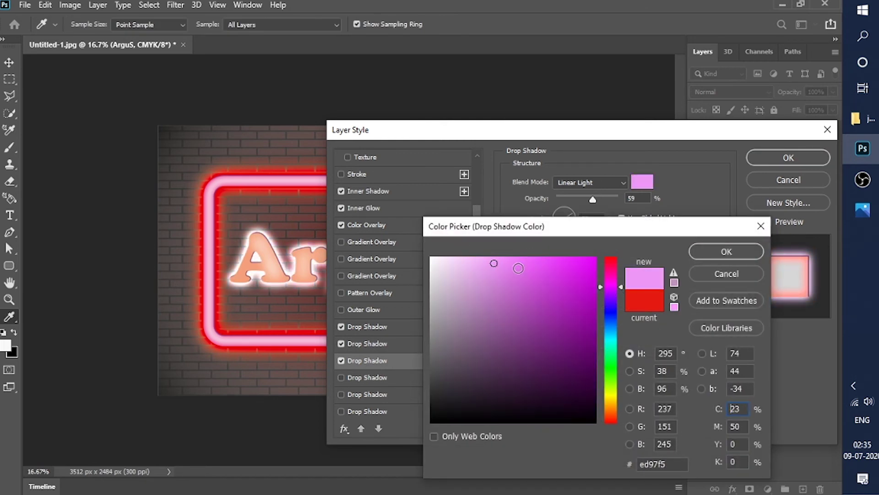
left_click_drag(518, 268, 541, 261)
left_click(557, 263)
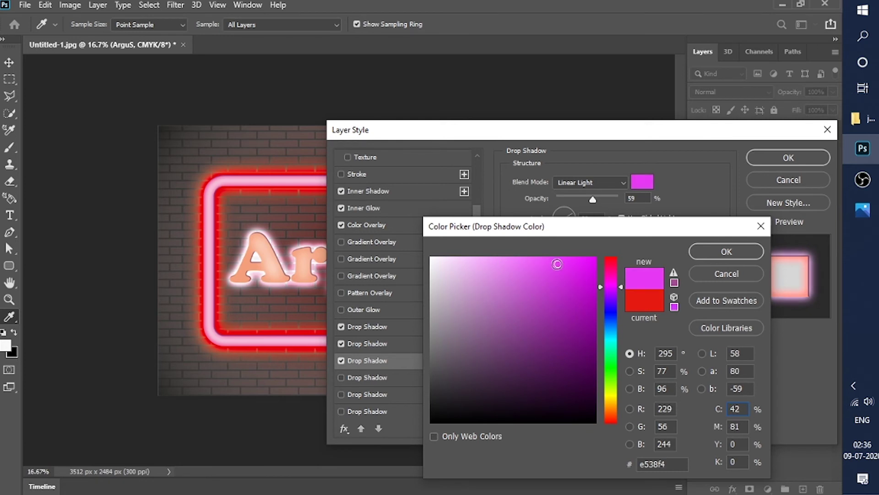
left_click(604, 292)
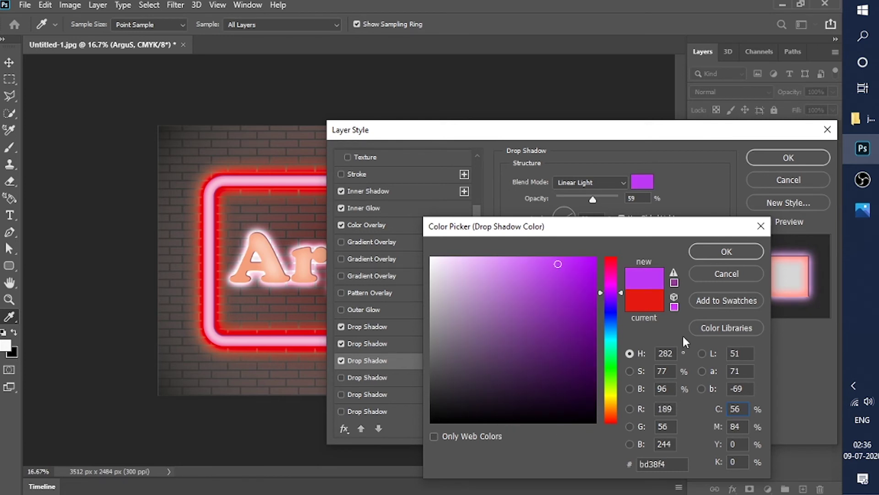
left_click(727, 252)
left_click_drag(591, 269, 602, 269)
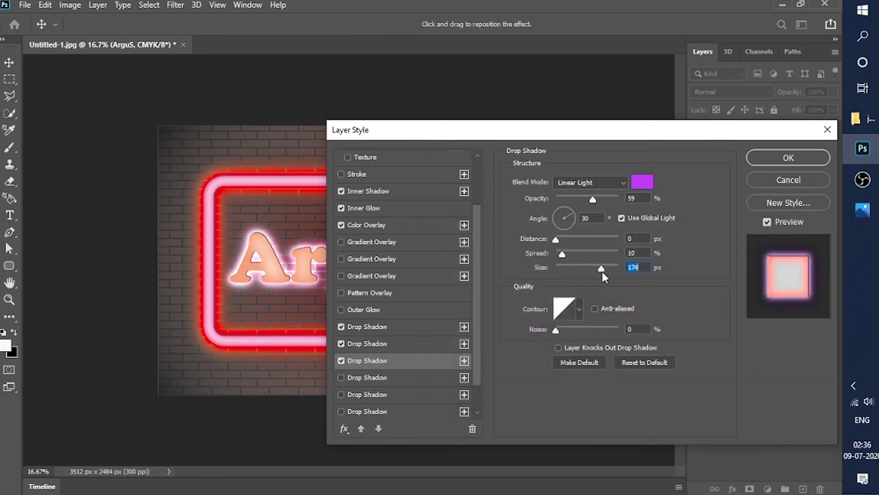
left_click(568, 256)
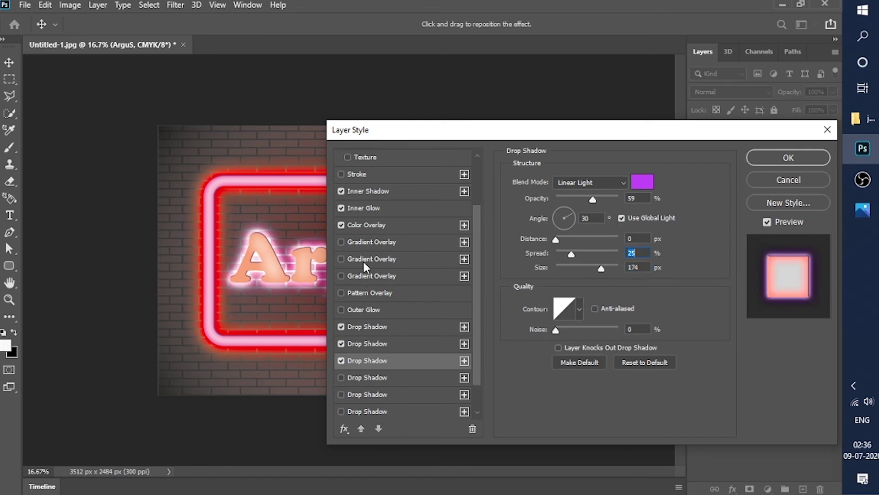
left_click(360, 378)
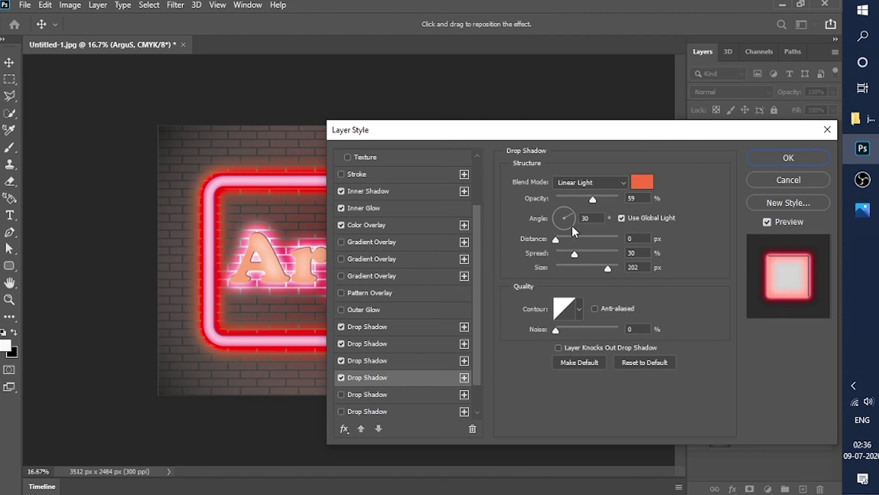
Set the fourth drop shadow colour to near-white fff4f1.
left_click(643, 182)
left_click(438, 258)
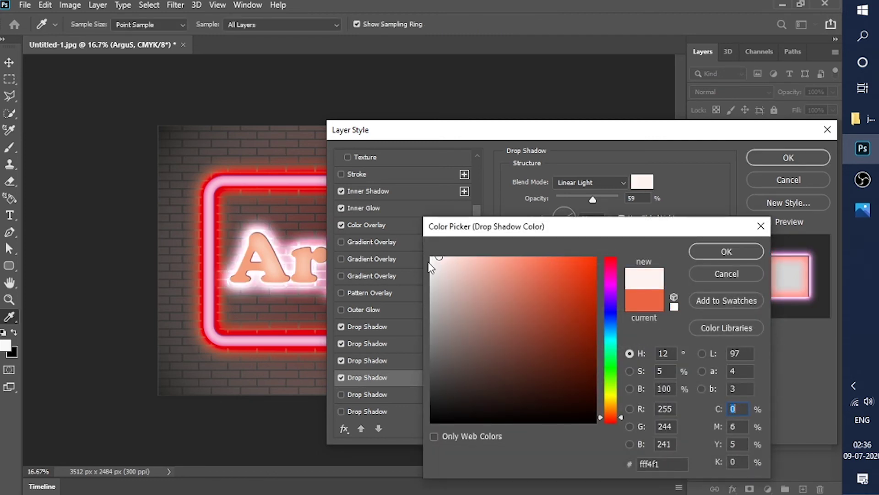
left_click(707, 254)
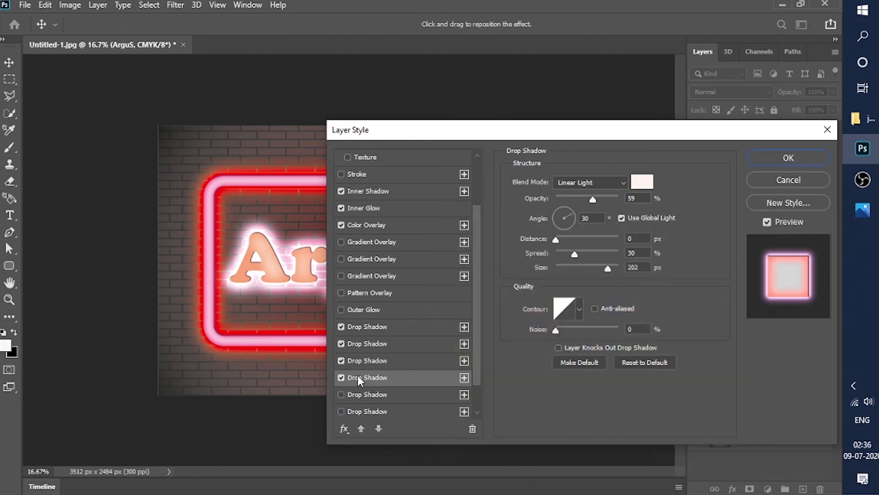
Add a fifth purple drop shadow (673bd8) with spread 53 and apply the layer style.
left_click(377, 396)
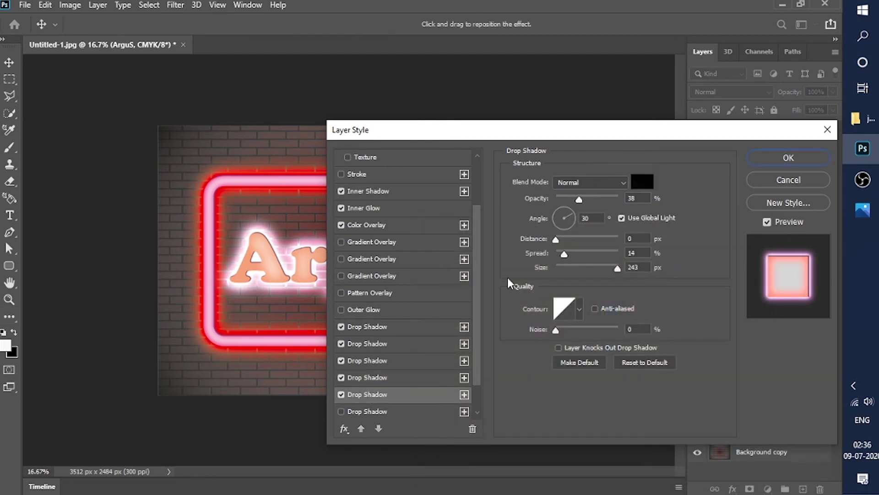
left_click(643, 181)
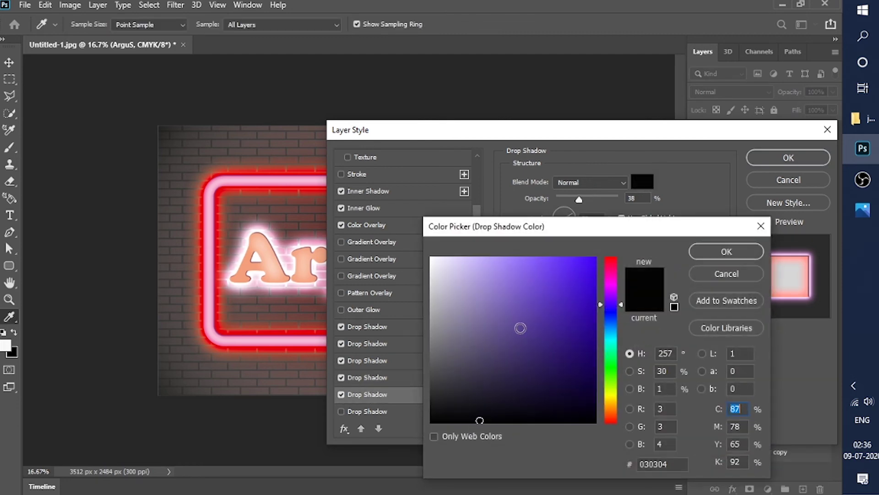
left_click(545, 270)
left_click_drag(545, 270, 551, 285)
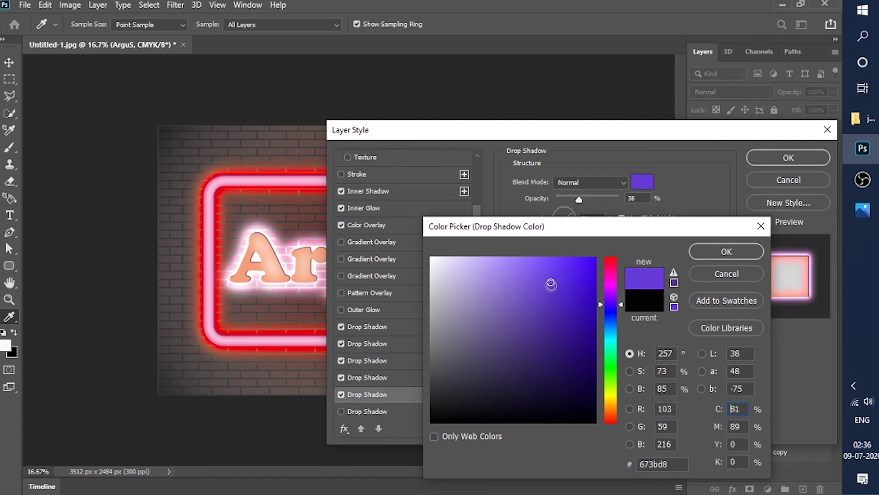
left_click(716, 255)
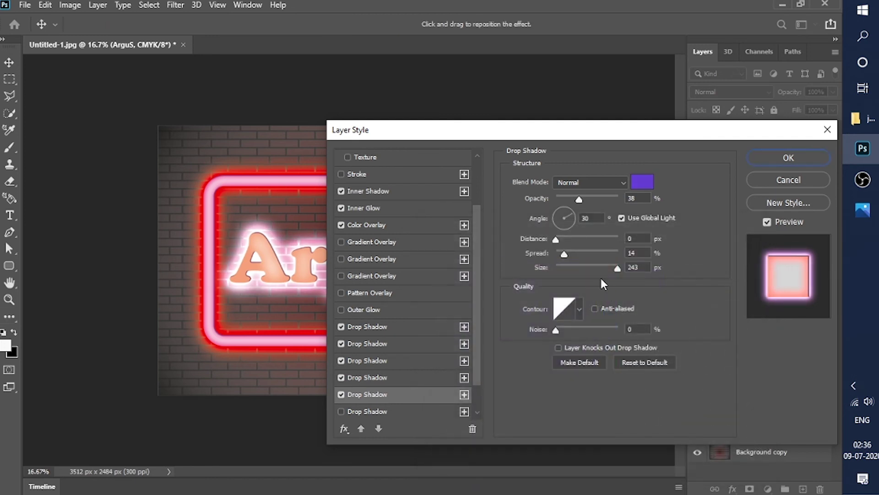
mouse_move(578, 257)
left_mouse_down()
mouse_move(598, 260)
mouse_move(587, 257)
left_mouse_up()
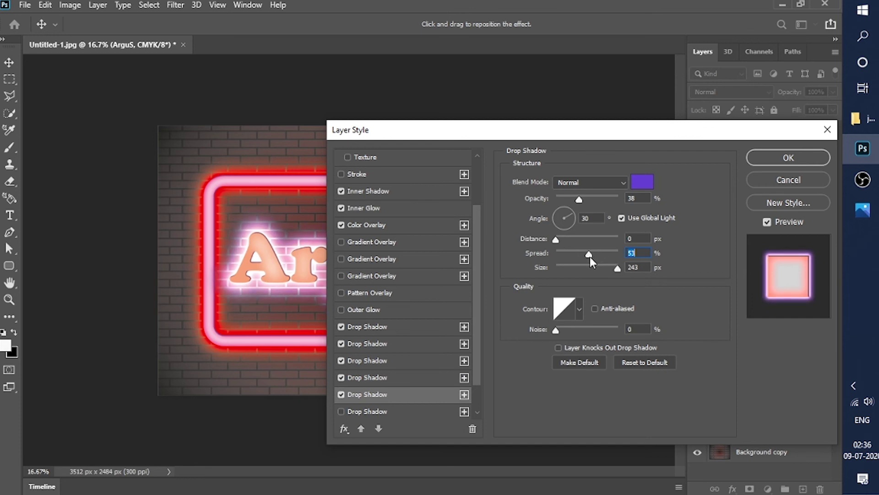
left_click(774, 158)
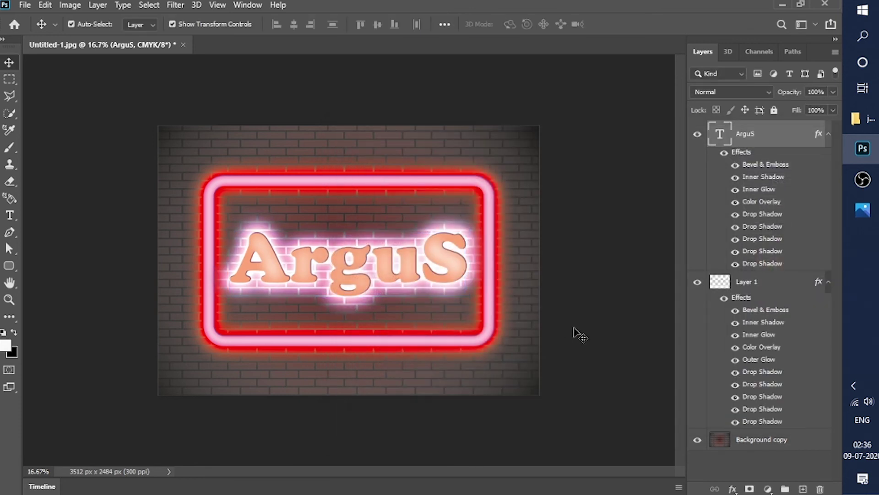
Save locally as ArguS marquer light.psd, overwrite the existing file, and dismiss the error message.
key("ctrl+s")
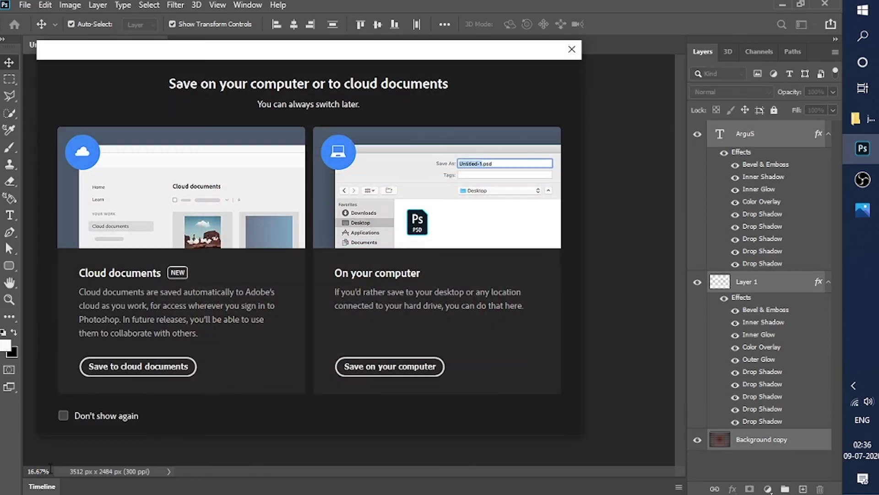
left_click(366, 369)
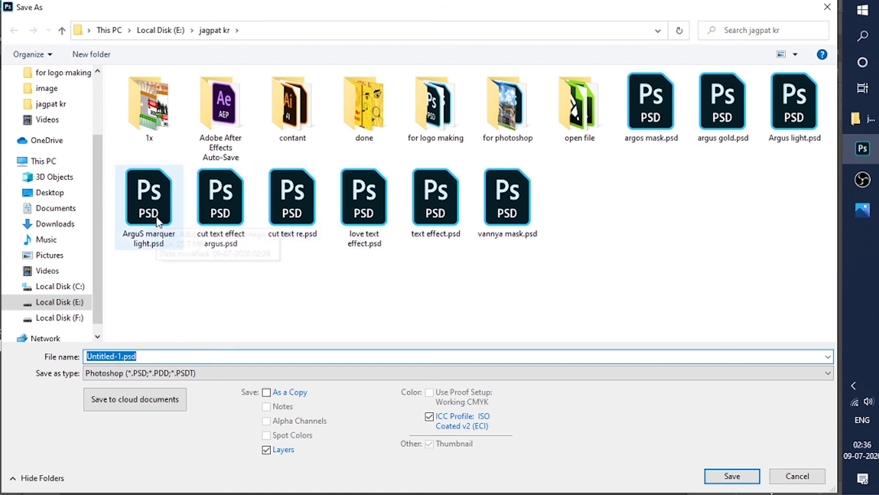
left_click(179, 243)
left_click(731, 476)
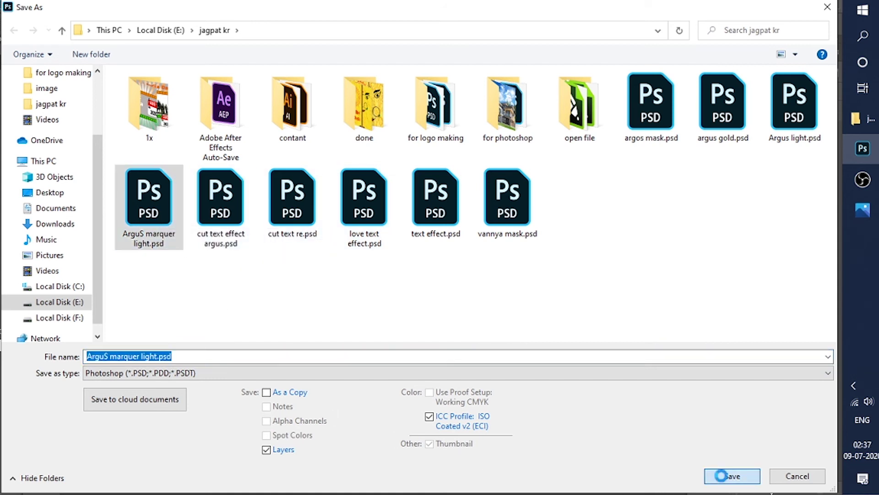
left_click(450, 256)
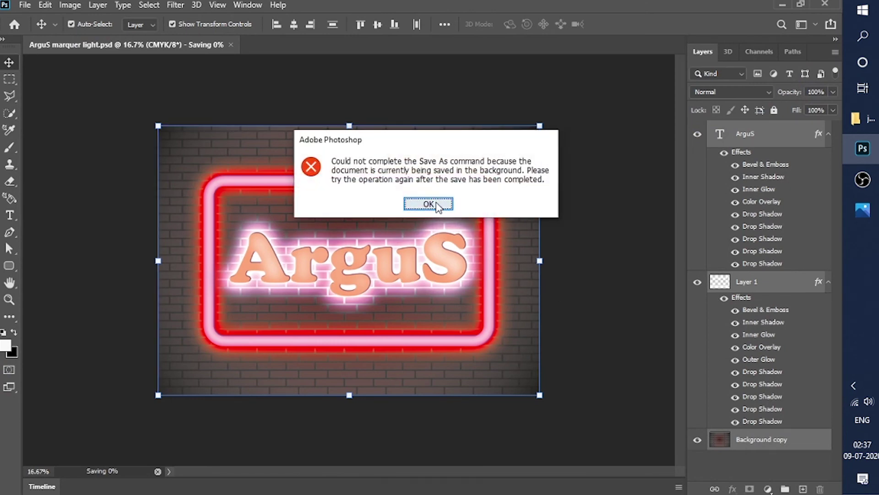
key("Return")
Stamp the visible design into a new layer, select all layers, and merge them into Layer 2.
left_click(27, 6)
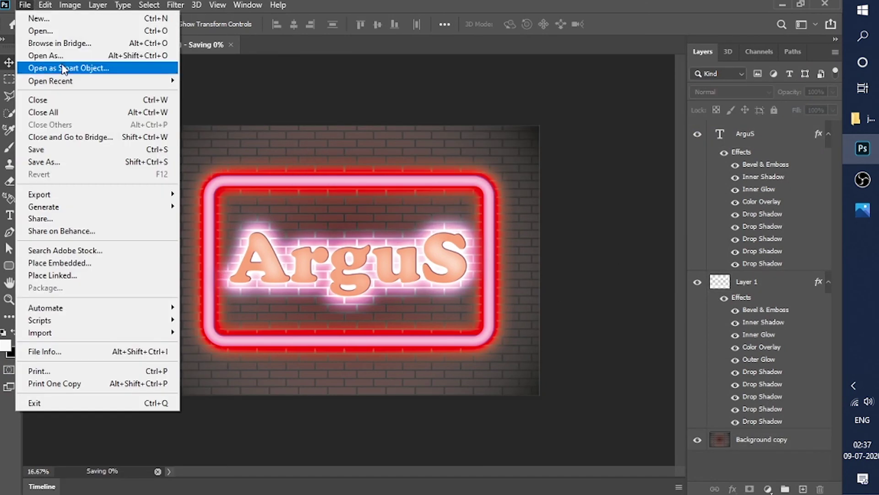
left_click(284, 94)
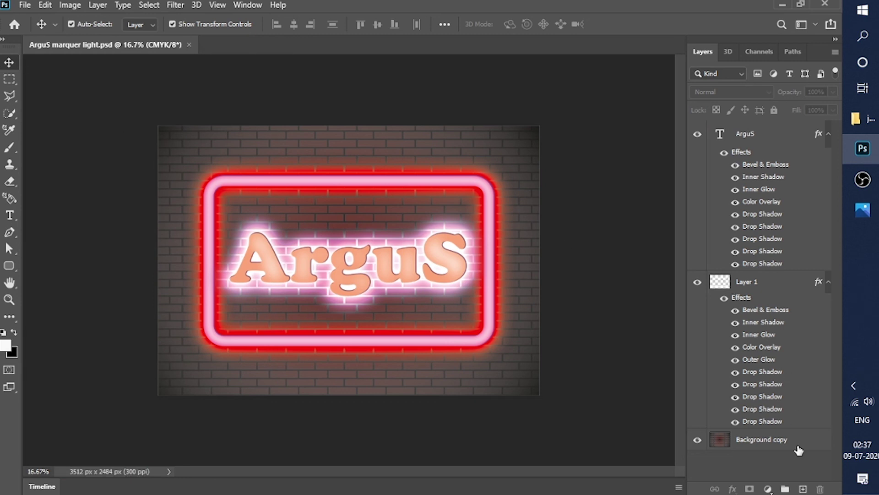
key("ctrl+v")
key("ctrl+alt+a")
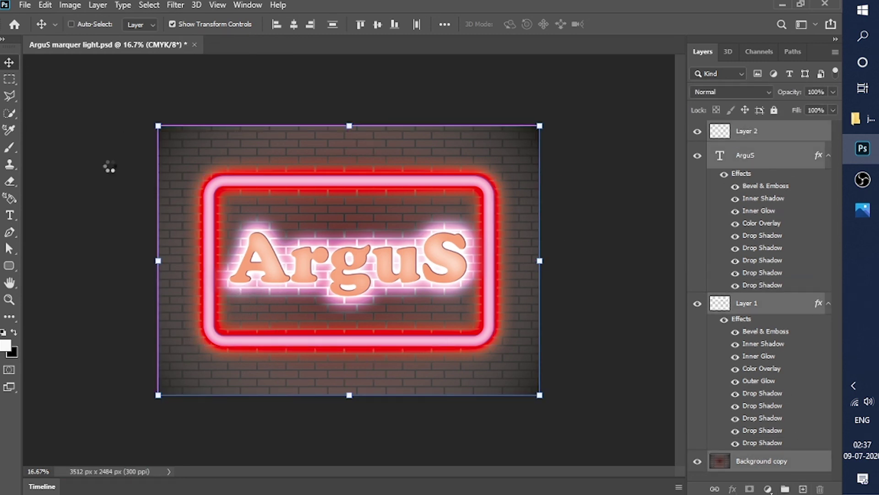
key("ctrl+e")
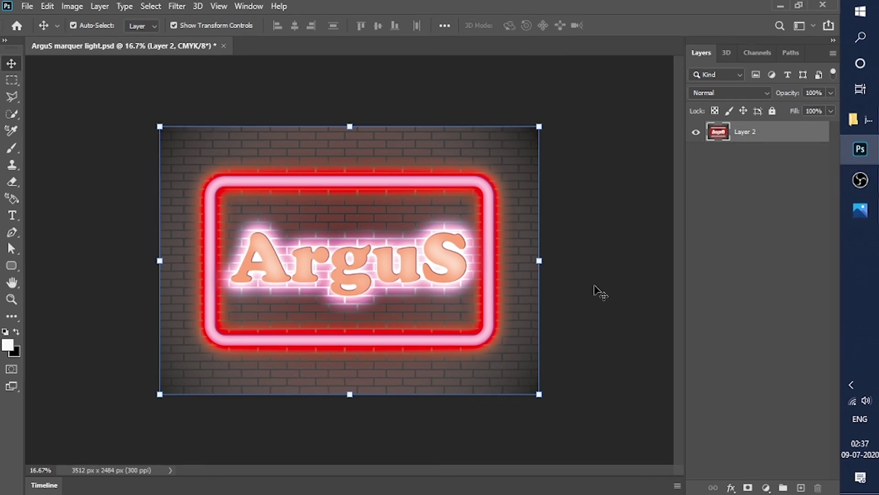
scroll(598, 291, "up", 1)
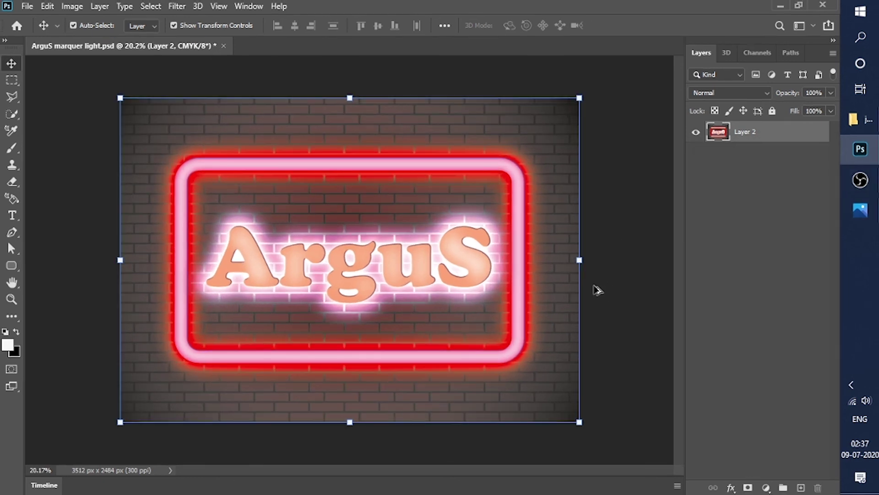